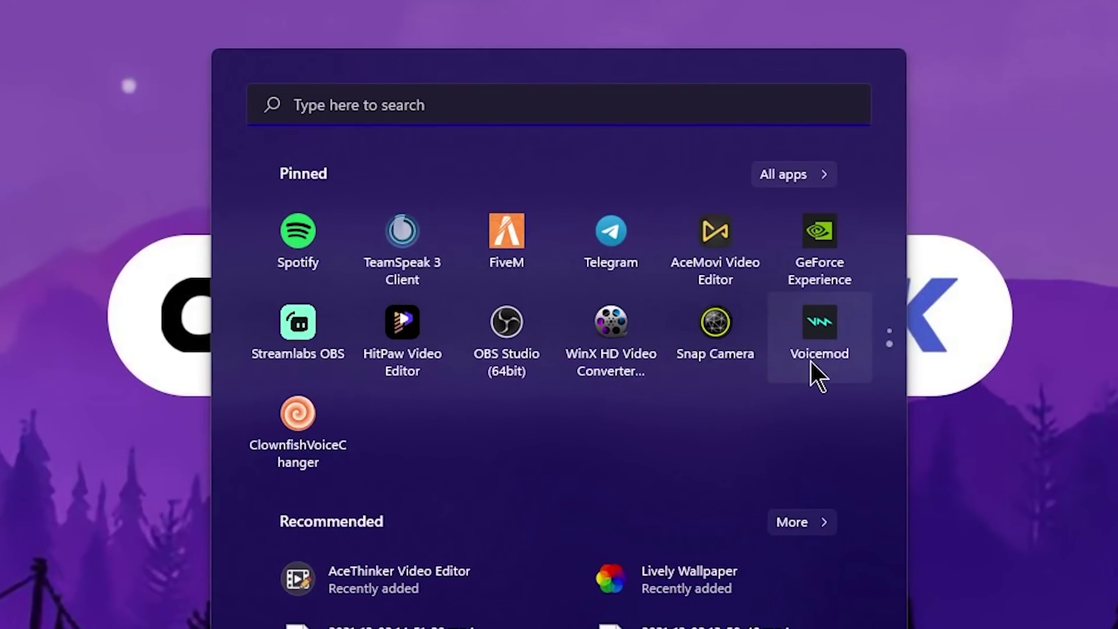
Open Voicemod and look through the full list of PRO voices in the Voicebox.
click(818, 329)
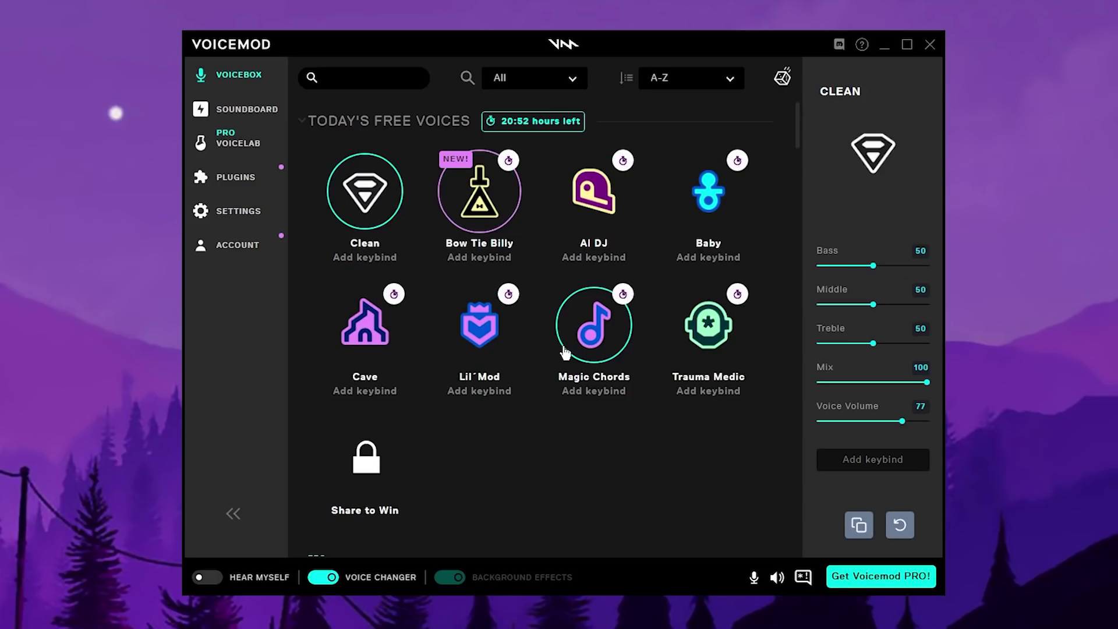
scroll(566, 351, down, 8)
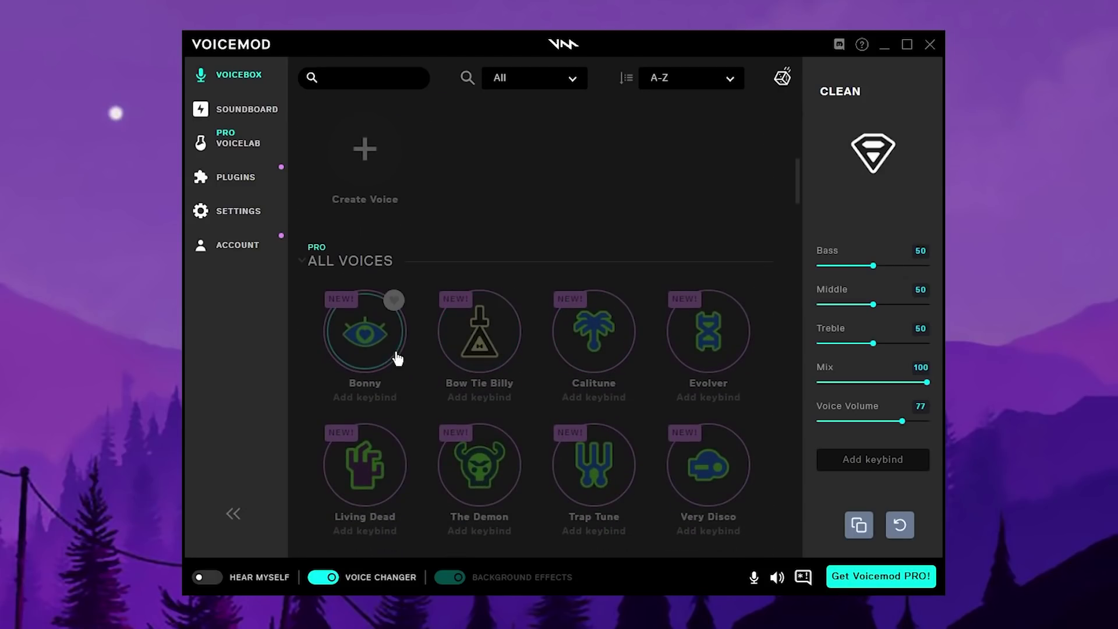
scroll(588, 338, down, 3)
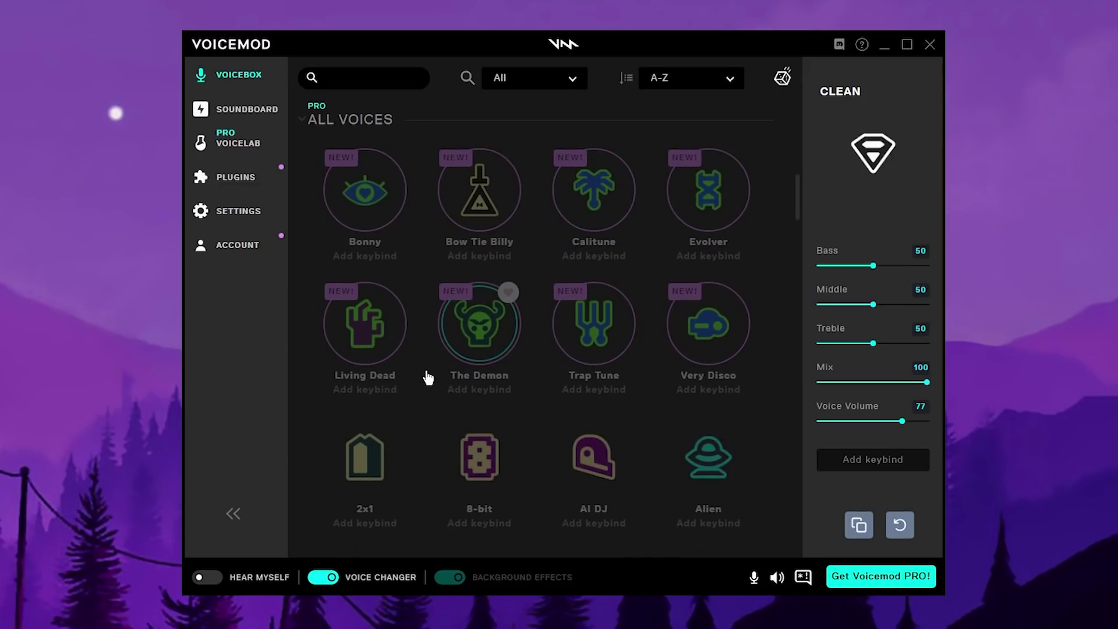
scroll(480, 364, down, 6)
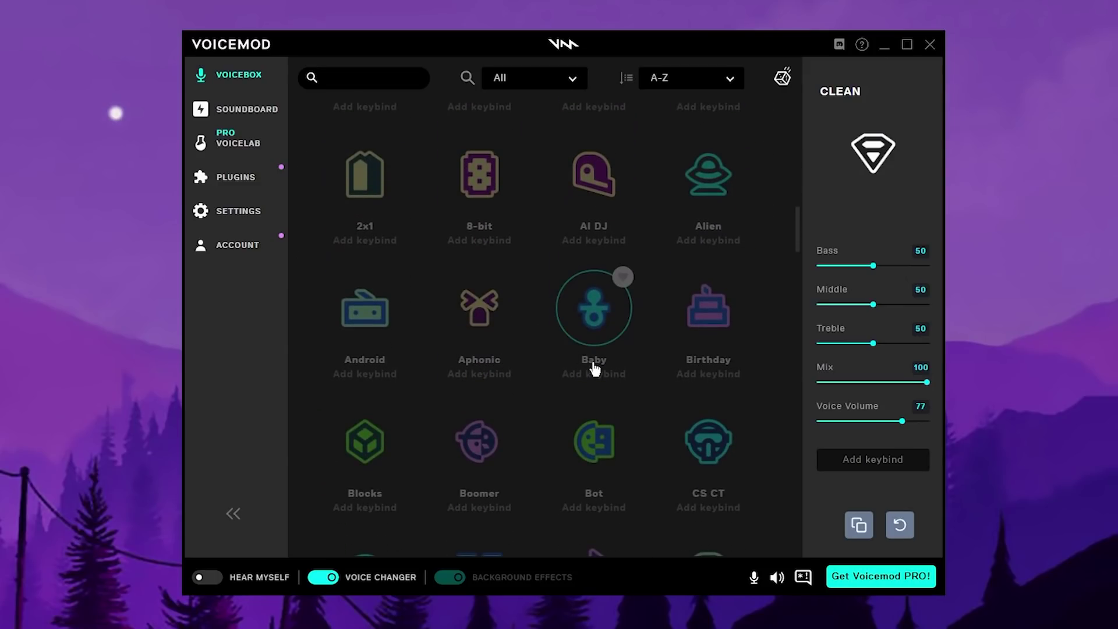
scroll(597, 401, down, 10)
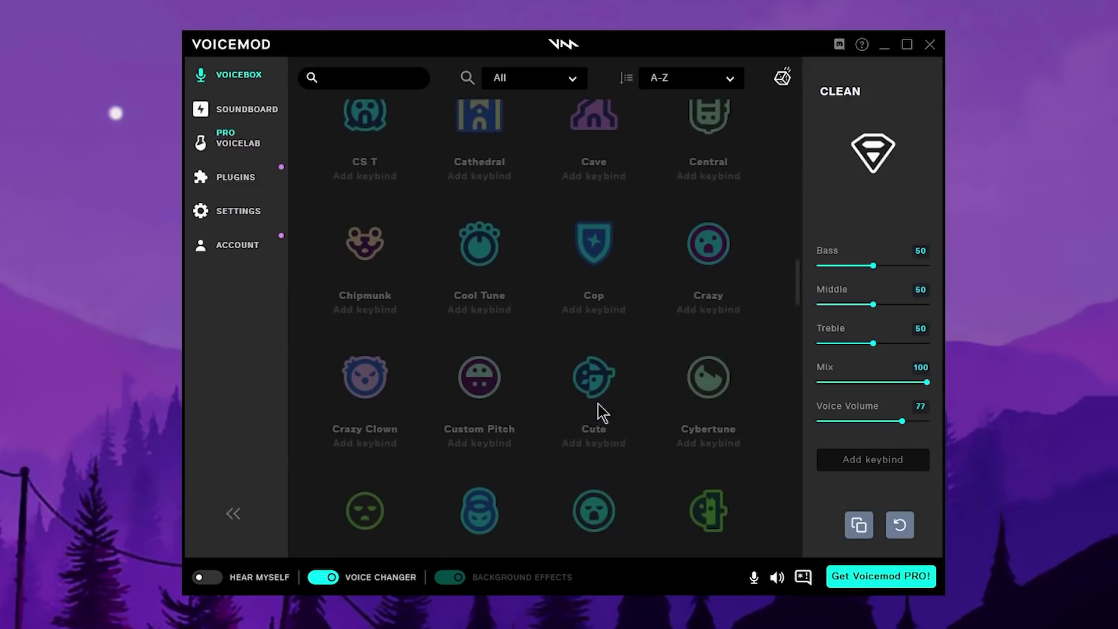
scroll(600, 411, down, 7)
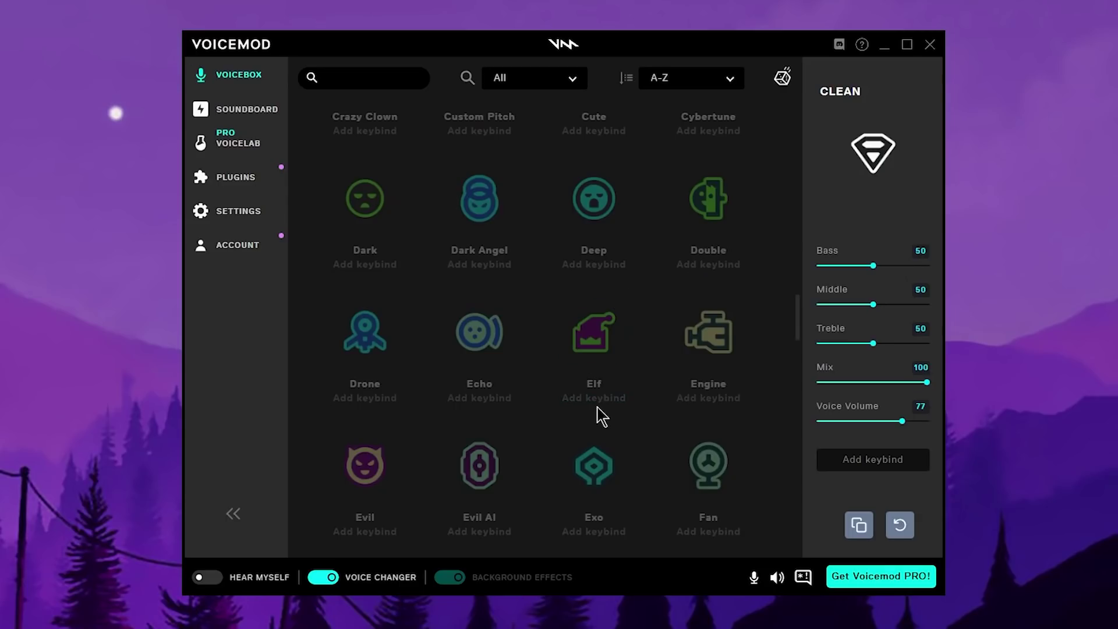
scroll(599, 410, down, 5)
scroll(515, 382, down, 4)
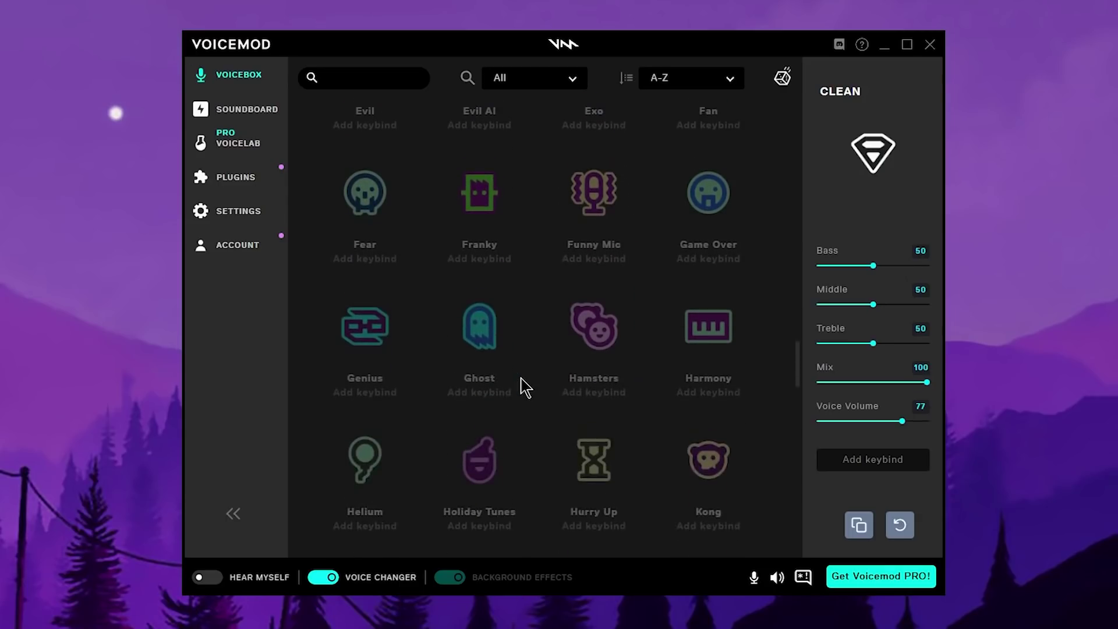
scroll(524, 385, down, 3)
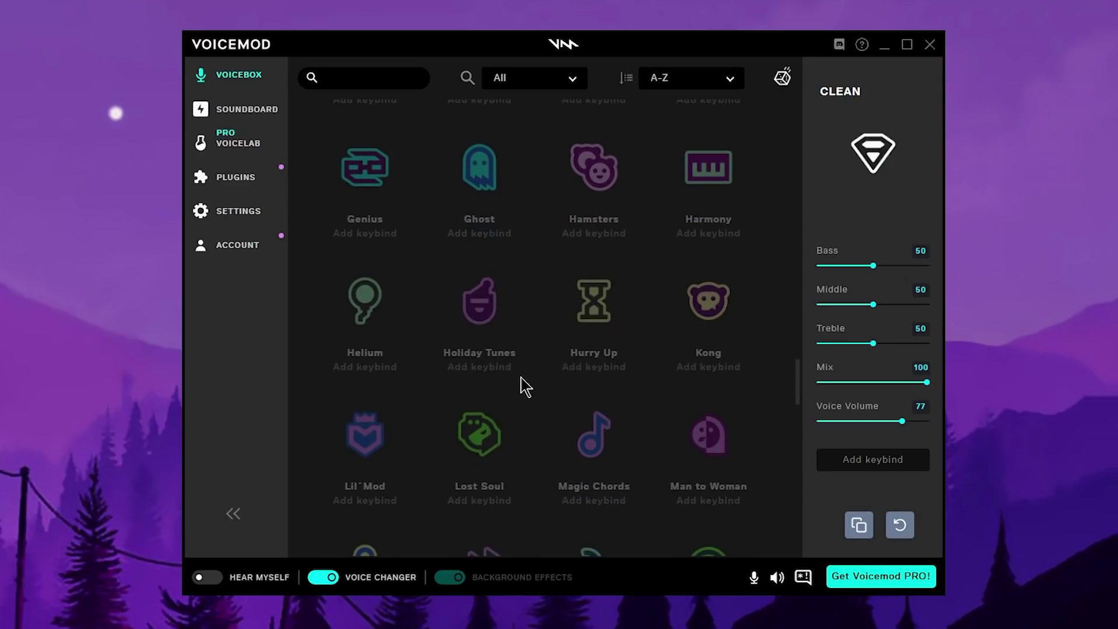
scroll(524, 386, down, 15)
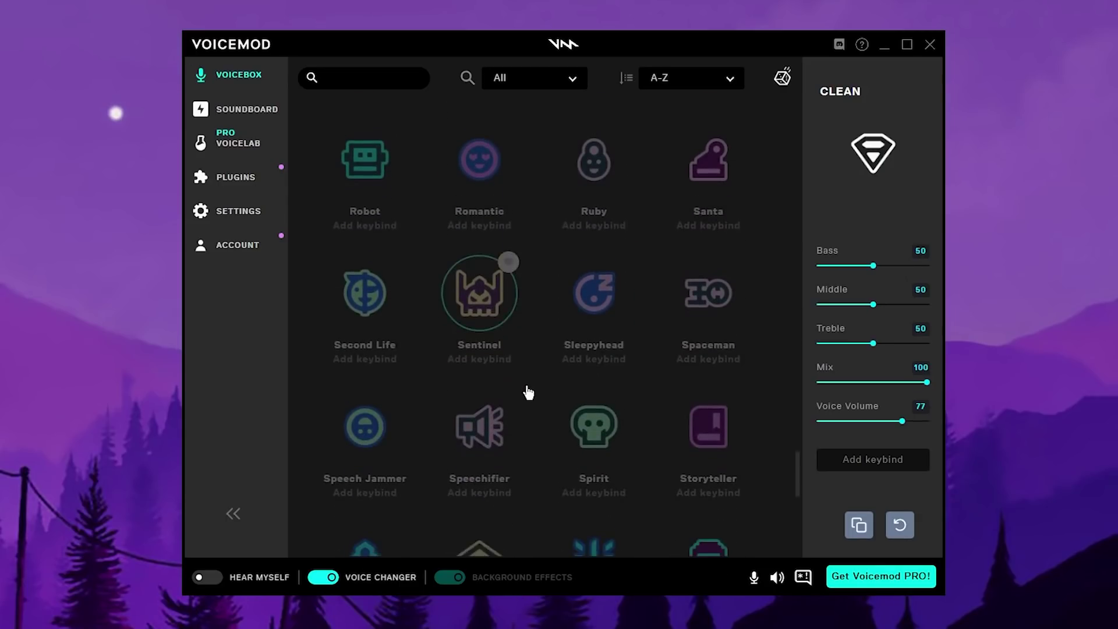
scroll(539, 389, down, 8)
scroll(564, 379, up, 20)
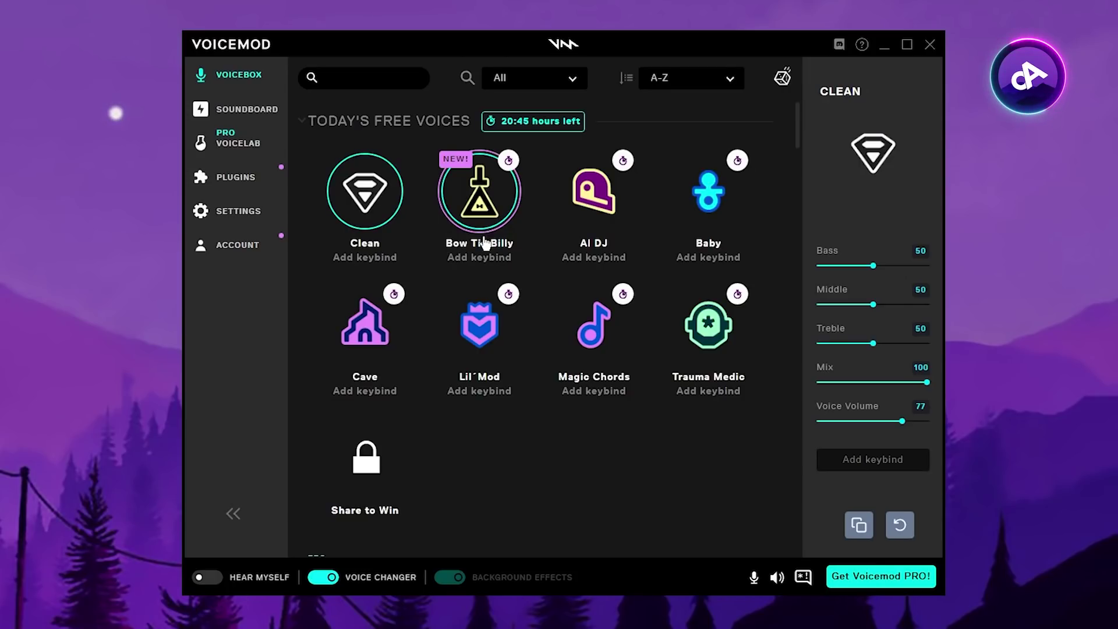
Try out the free voices Bow Tie Billy, AI DJ, Baby, Cave, Lil' Mod and Magic Chords, and return to the Clean voice.
click(507, 213)
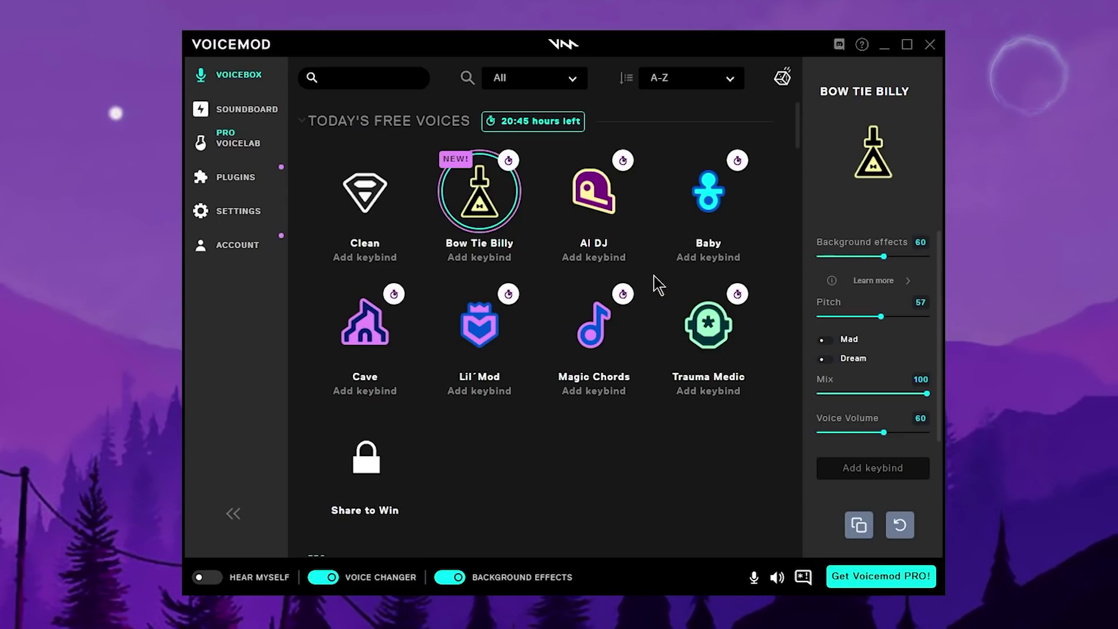
click(606, 227)
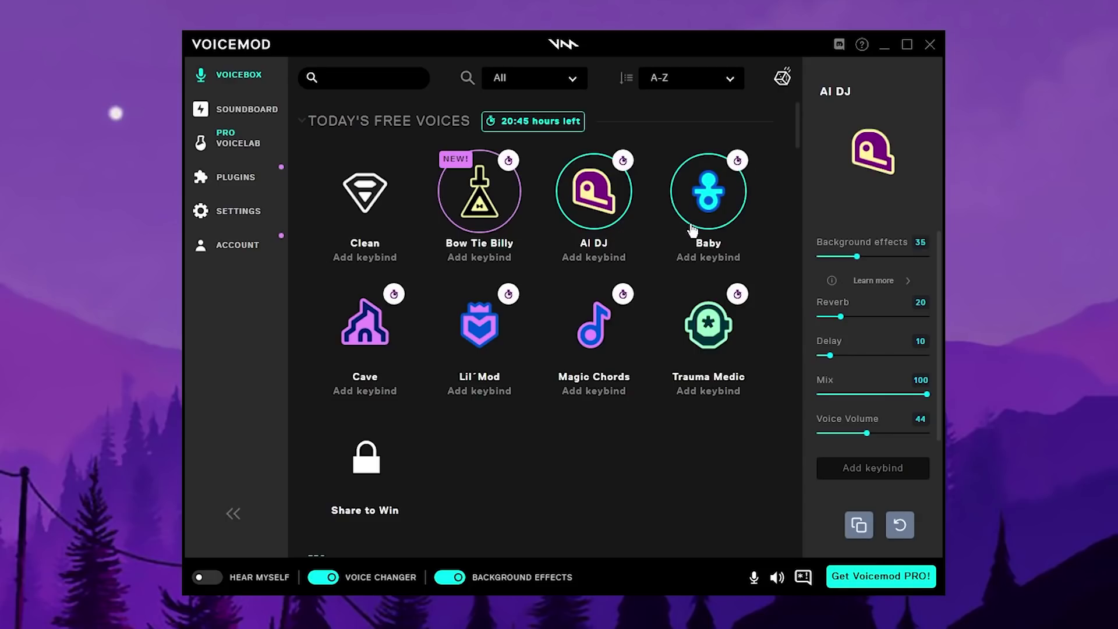
click(712, 202)
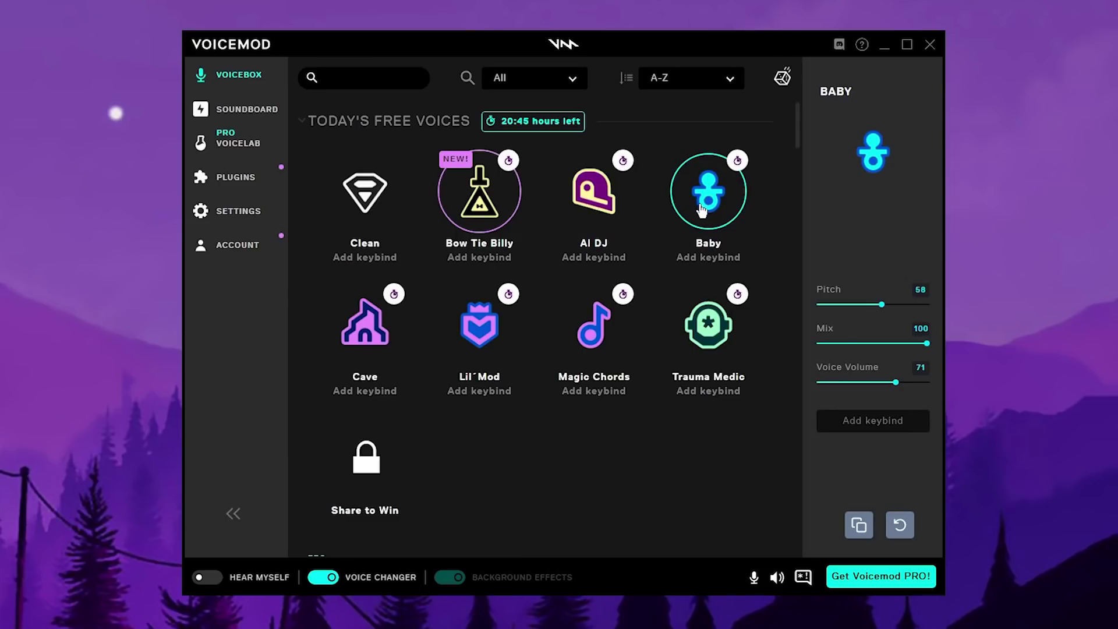
click(380, 338)
scroll(379, 338, down, 2)
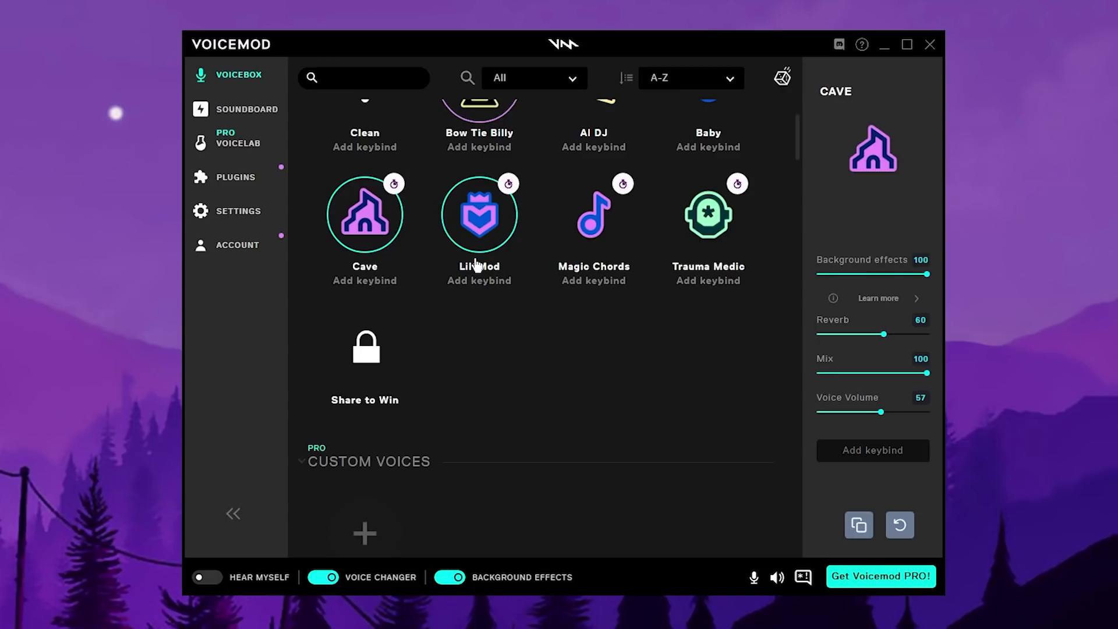
click(485, 239)
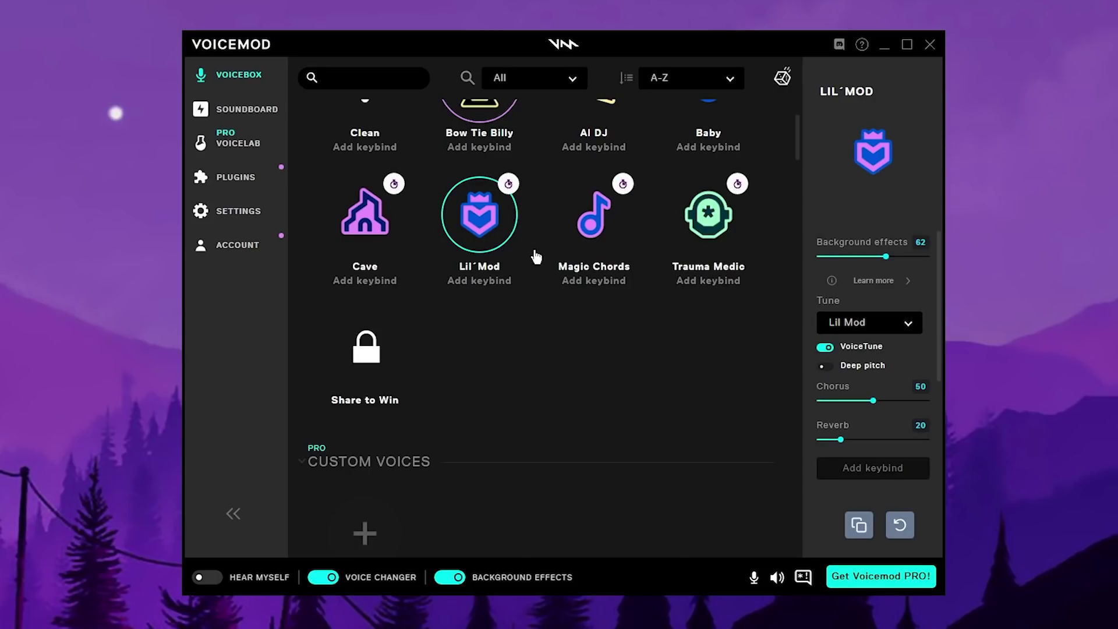
click(600, 234)
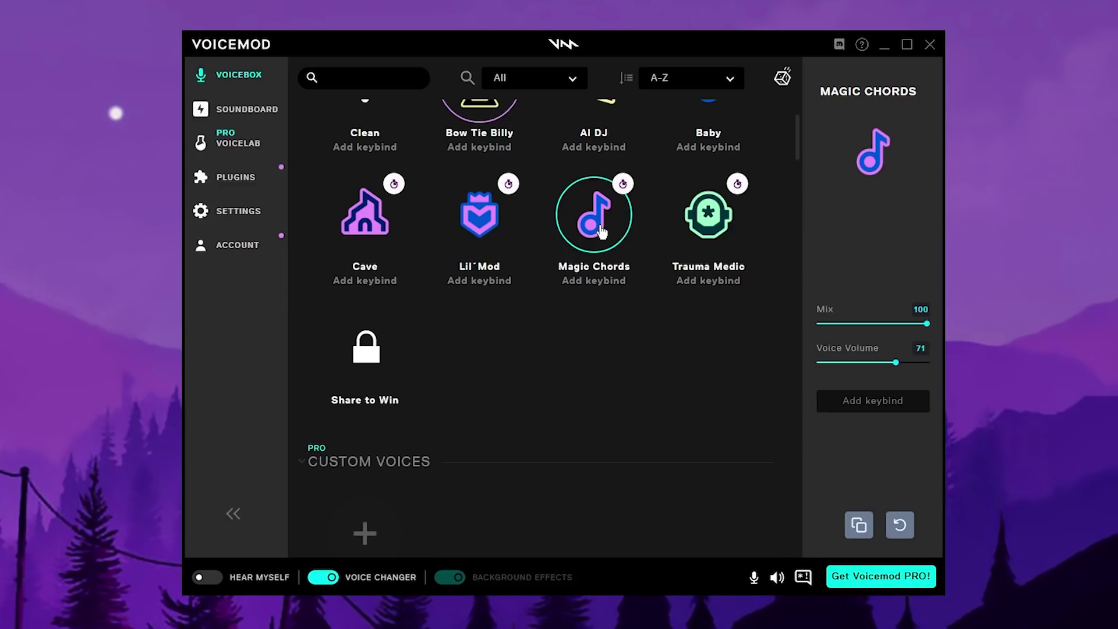
scroll(602, 232, up, 2)
click(396, 212)
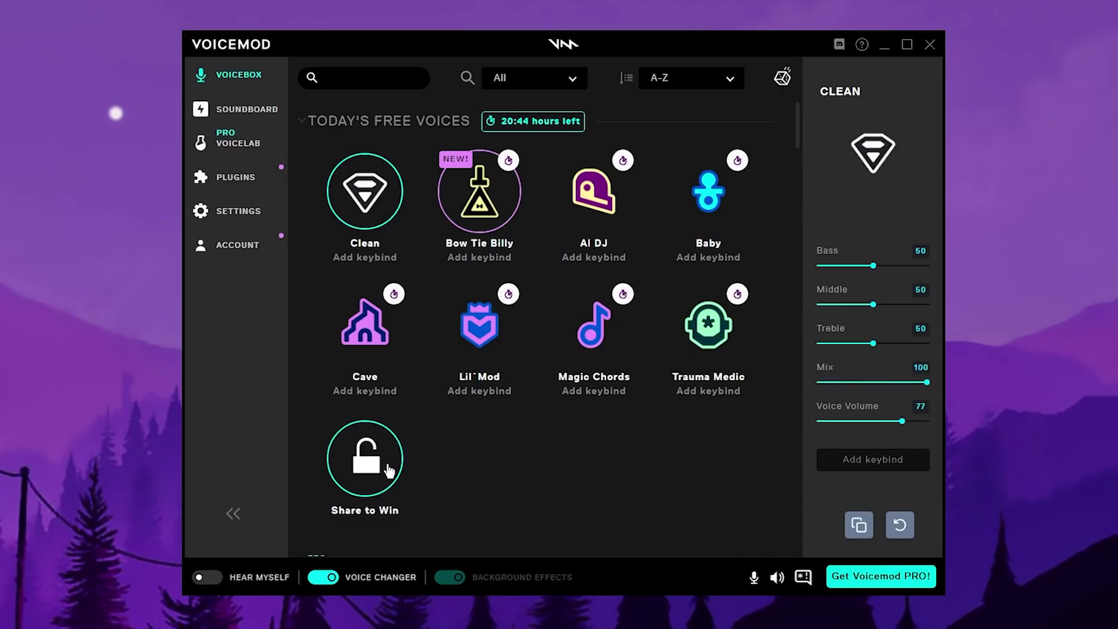
scroll(444, 412, down, 1)
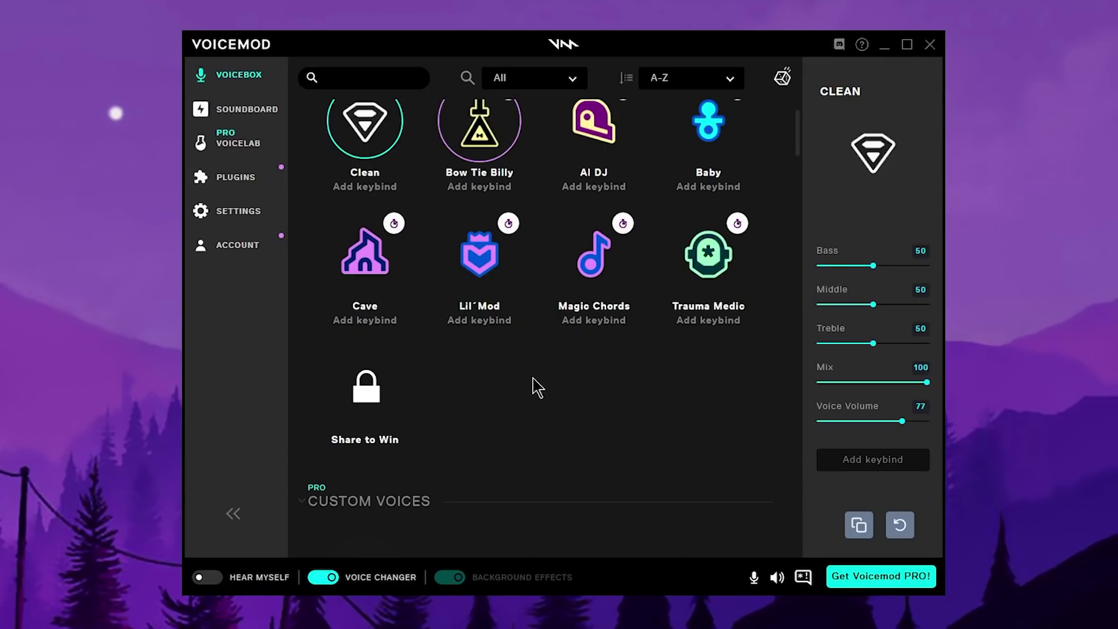
scroll(533, 384, up, 1)
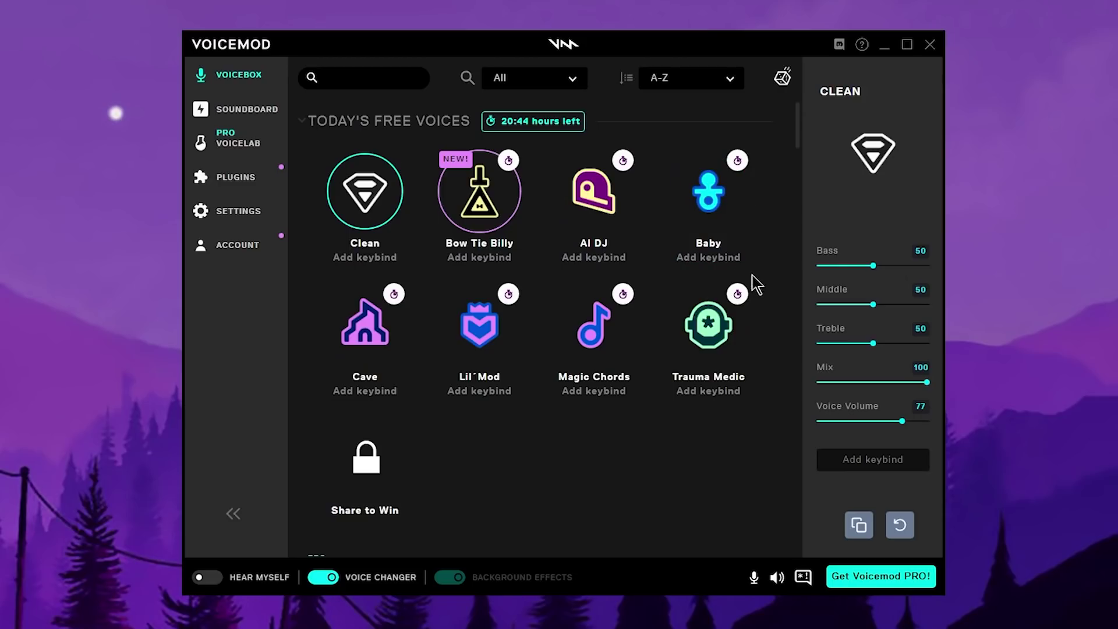
scroll(750, 316, down, 2)
scroll(749, 319, down, 5)
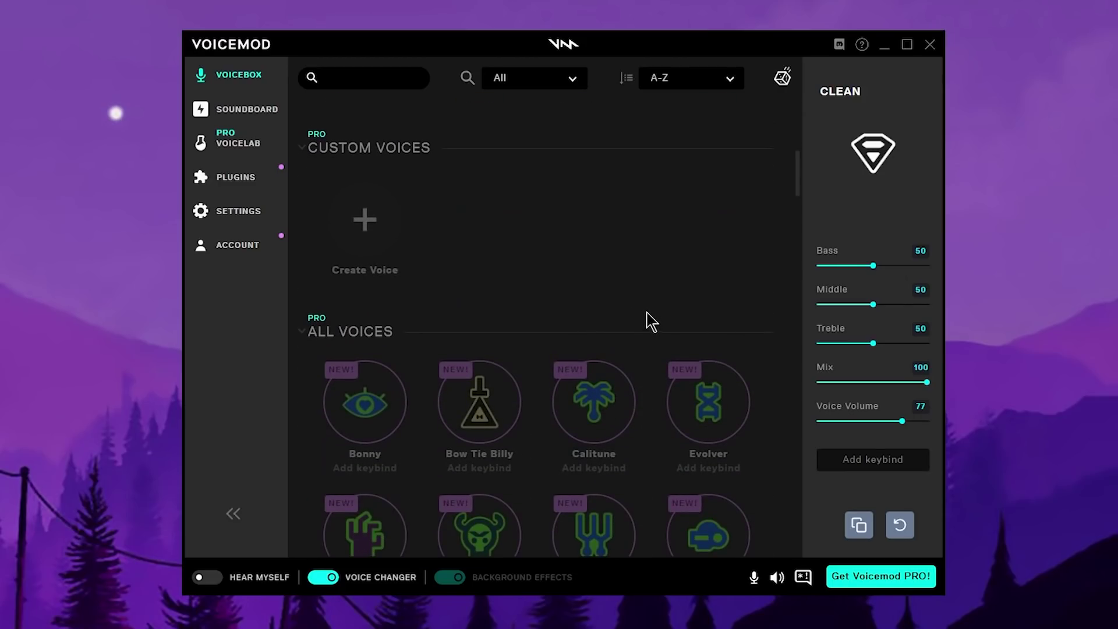
scroll(652, 319, up, 6)
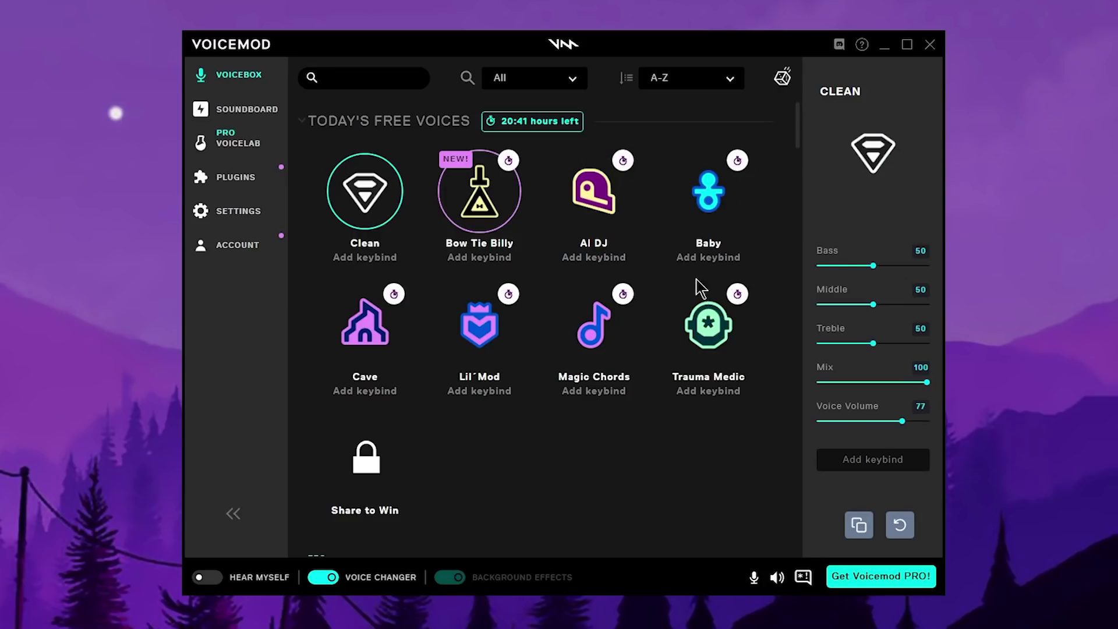
Switch to Streamlabs Desktop and set the Mic/Aux device to Microphone (Voicemod Virtual Audio Device (WDM)).
drag(1117, 69, 570, 69)
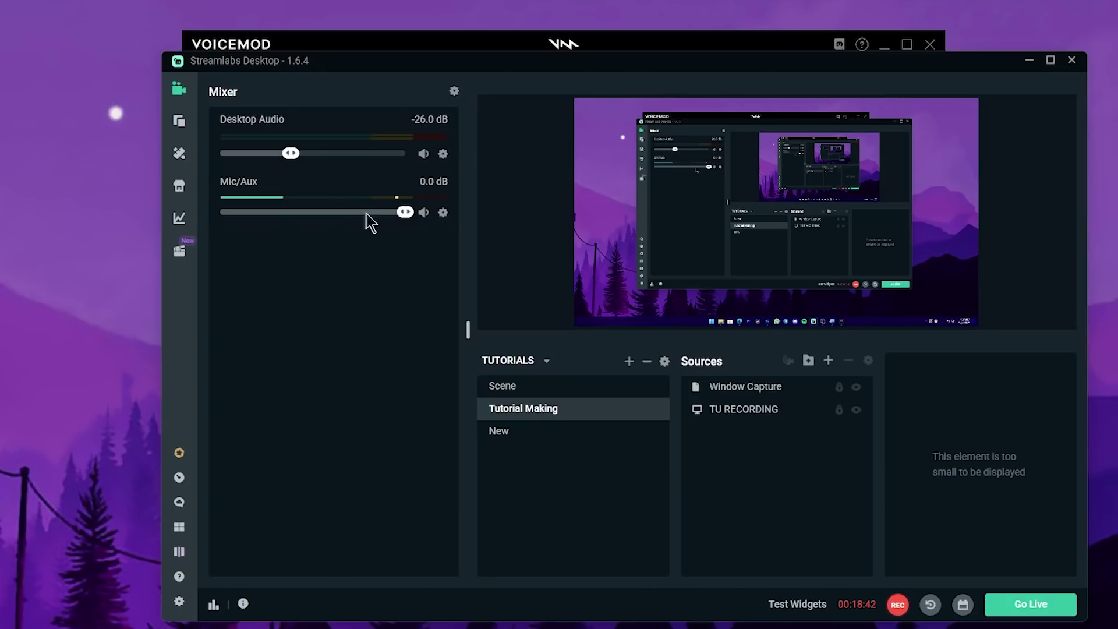
click(445, 216)
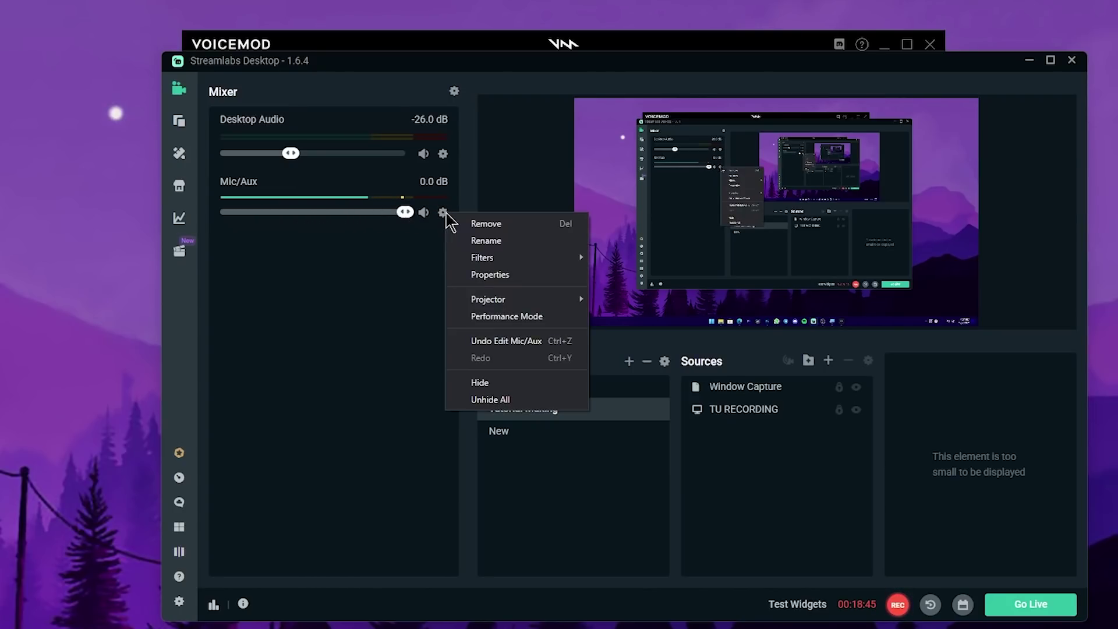
click(514, 279)
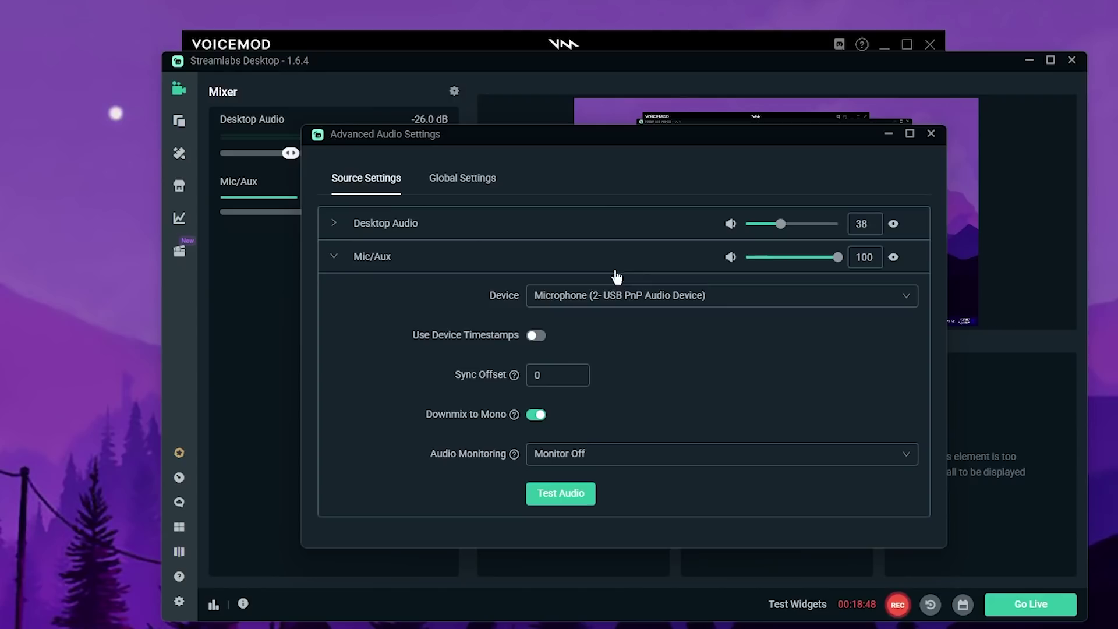
click(591, 300)
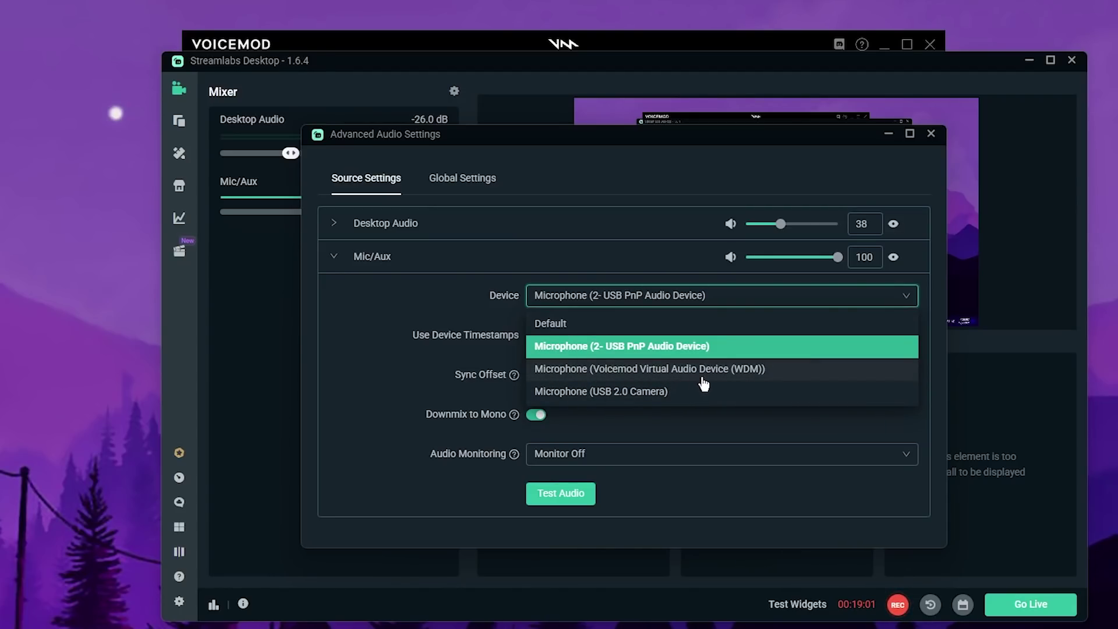
click(668, 373)
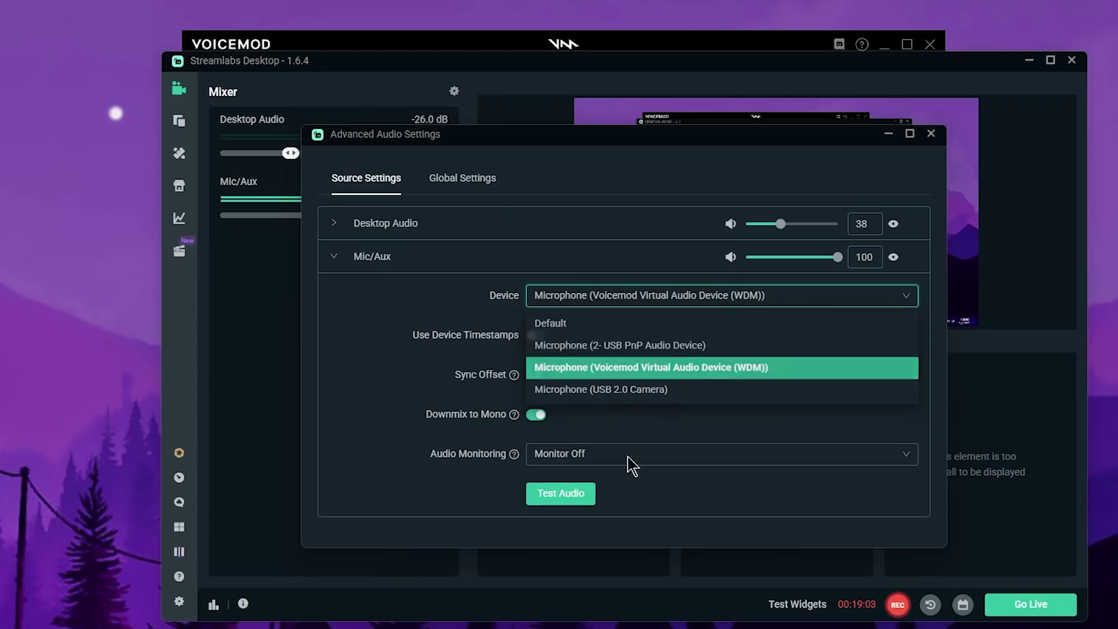
click(930, 134)
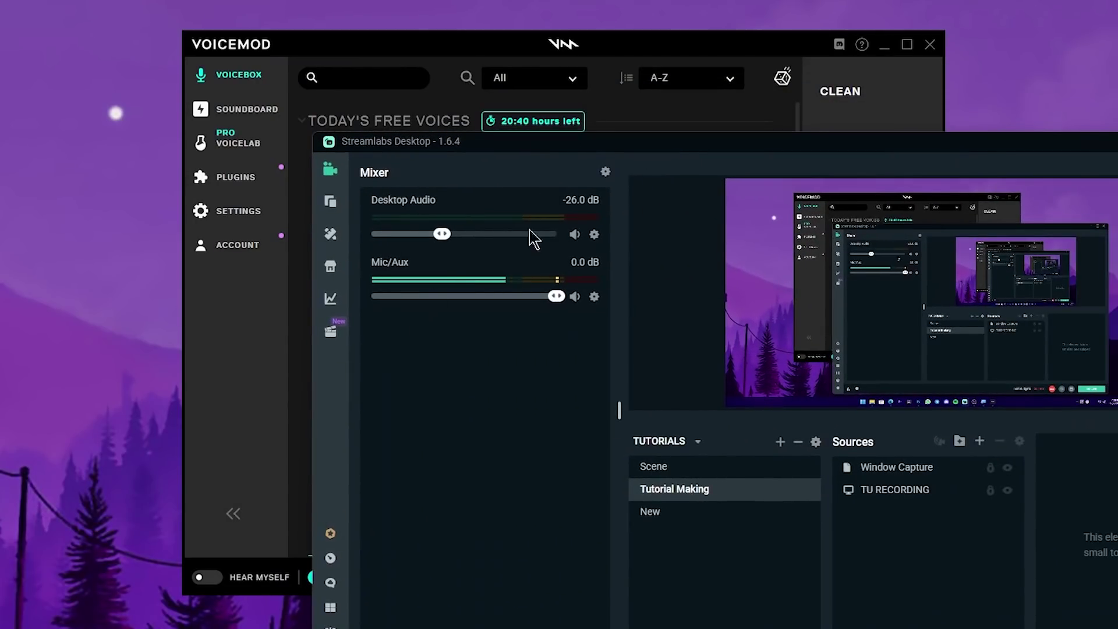
Switch back to Voicemod and open its settings.
click(199, 221)
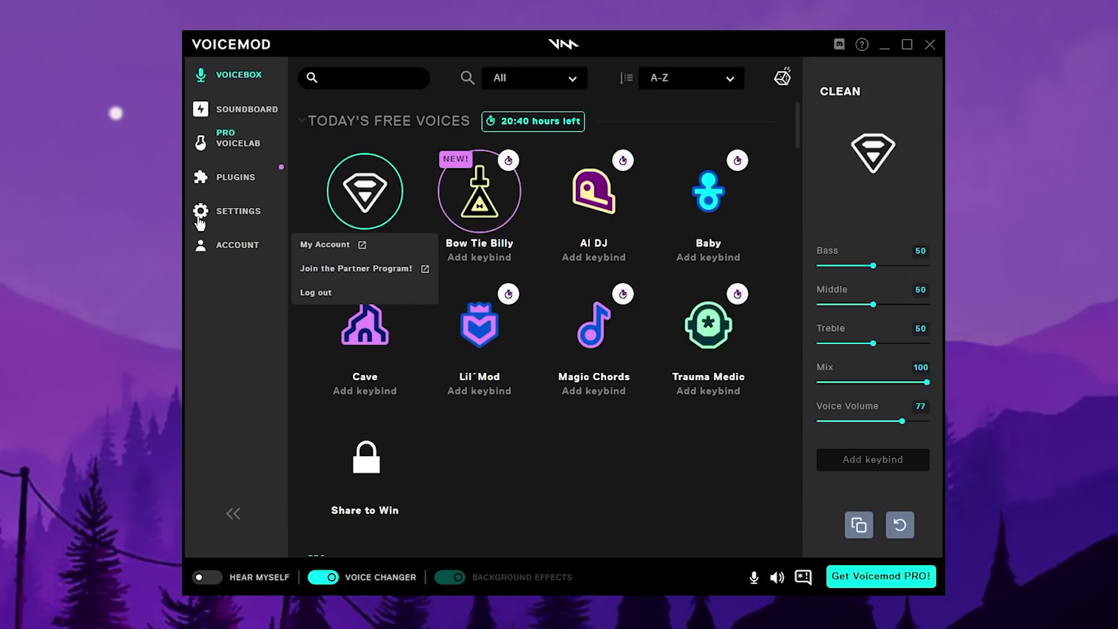
click(215, 212)
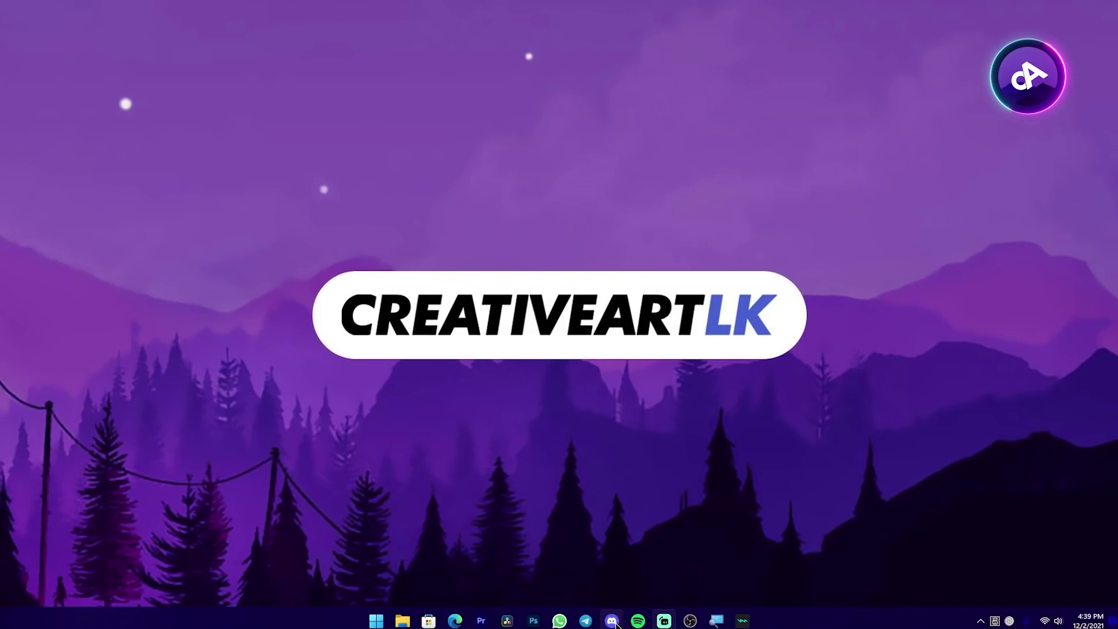
Switch to Discord and show the input device choices in its Voice & video settings.
click(614, 622)
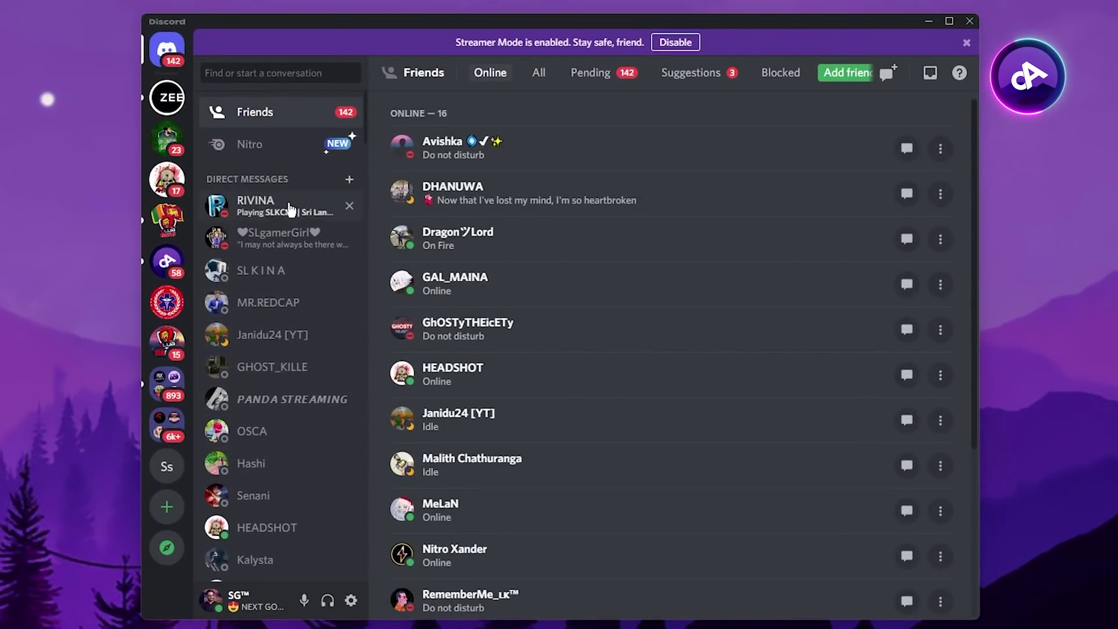
click(352, 600)
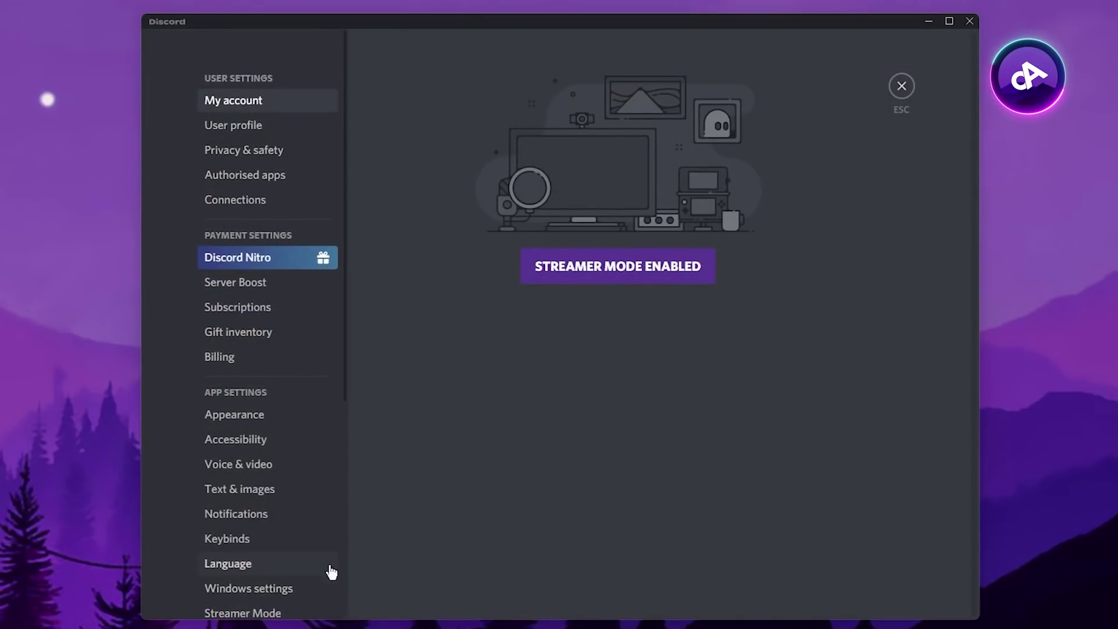
click(291, 465)
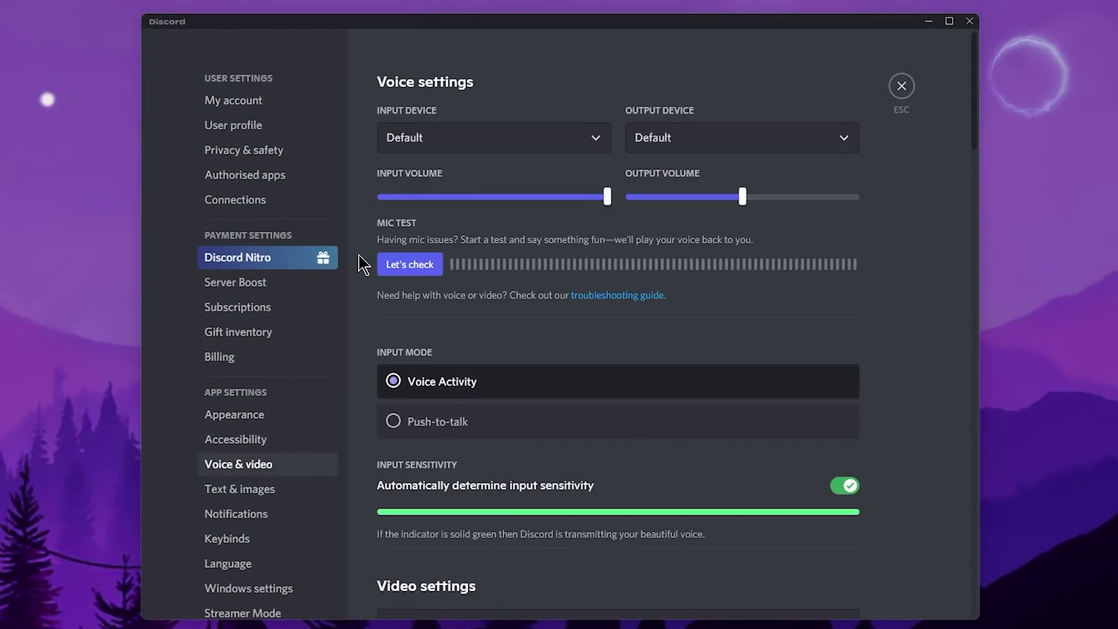
click(474, 145)
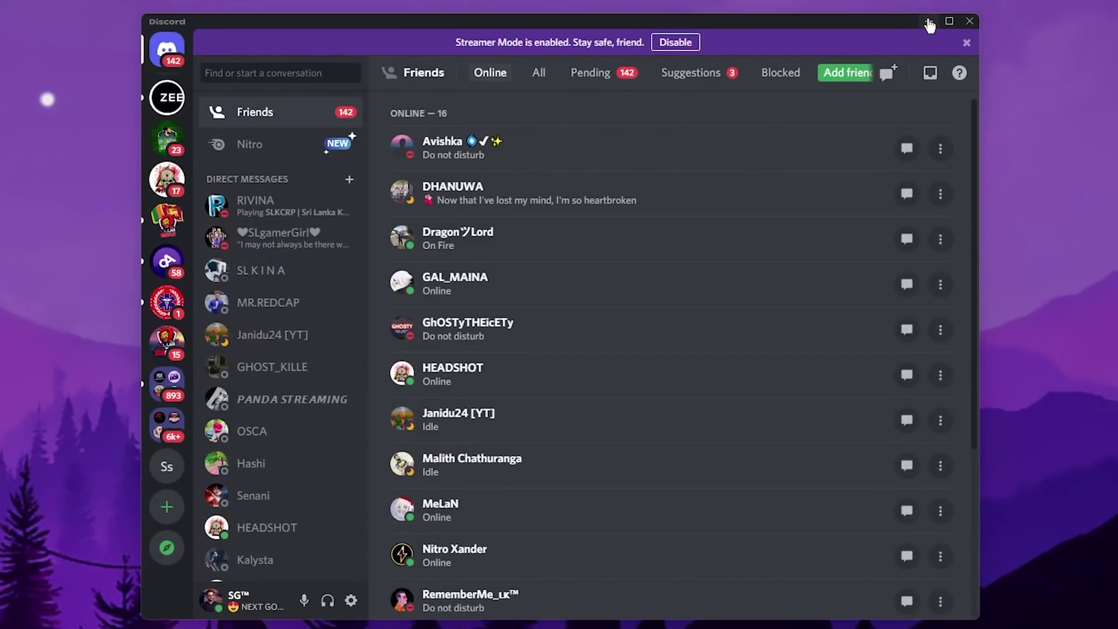
Minimize the Discord and Voicemod windows.
click(928, 23)
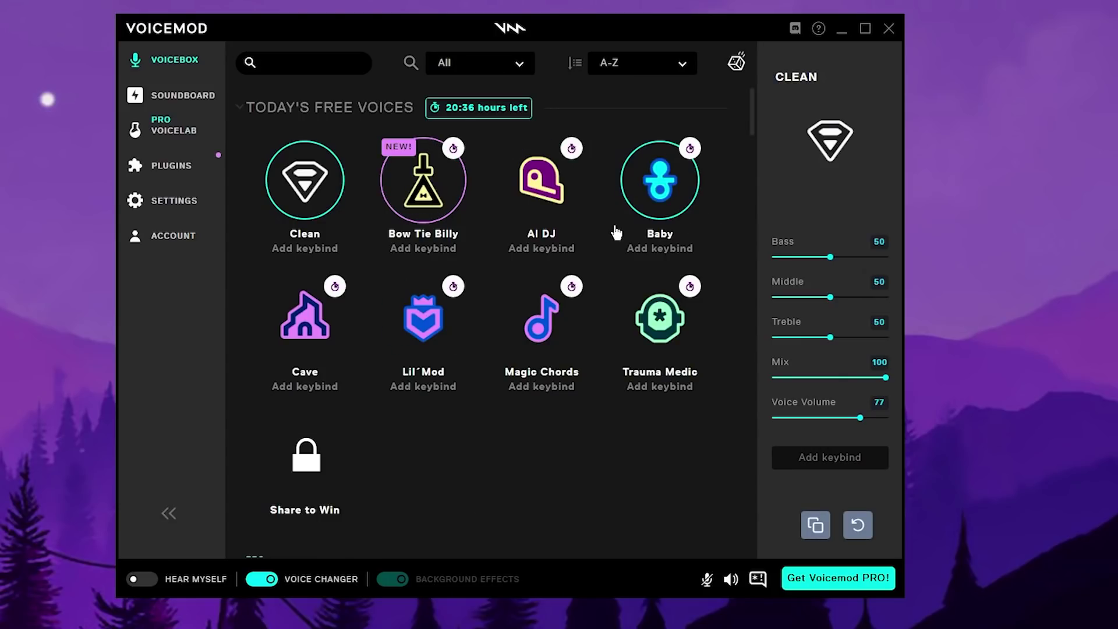
click(842, 29)
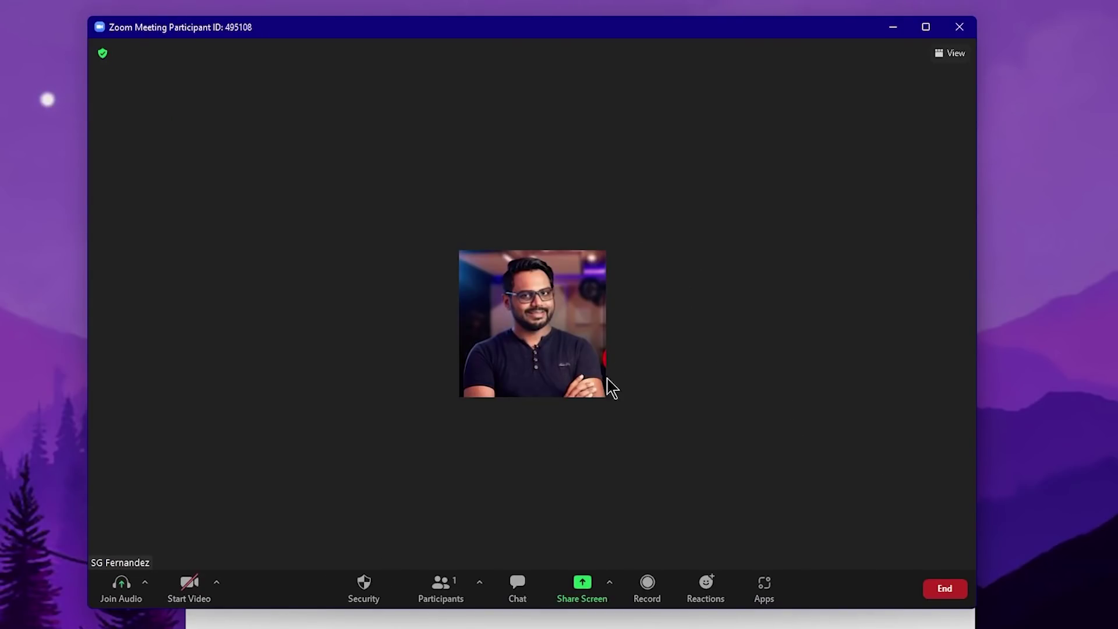
Open the Zoom meeting's audio settings, show the available speaker devices, and close the settings.
click(146, 584)
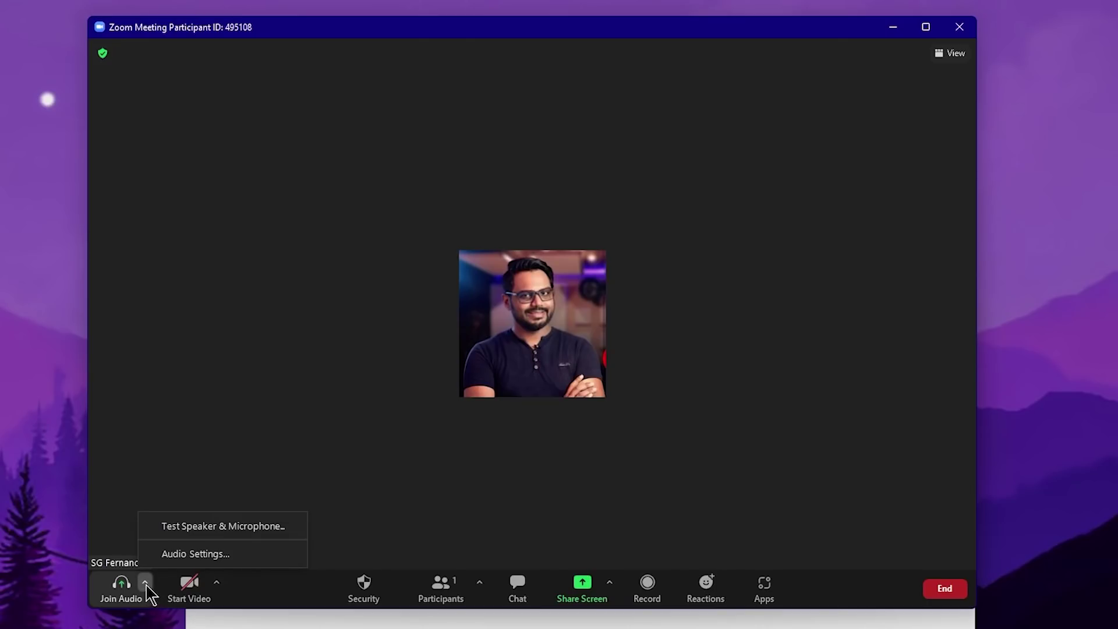
click(220, 553)
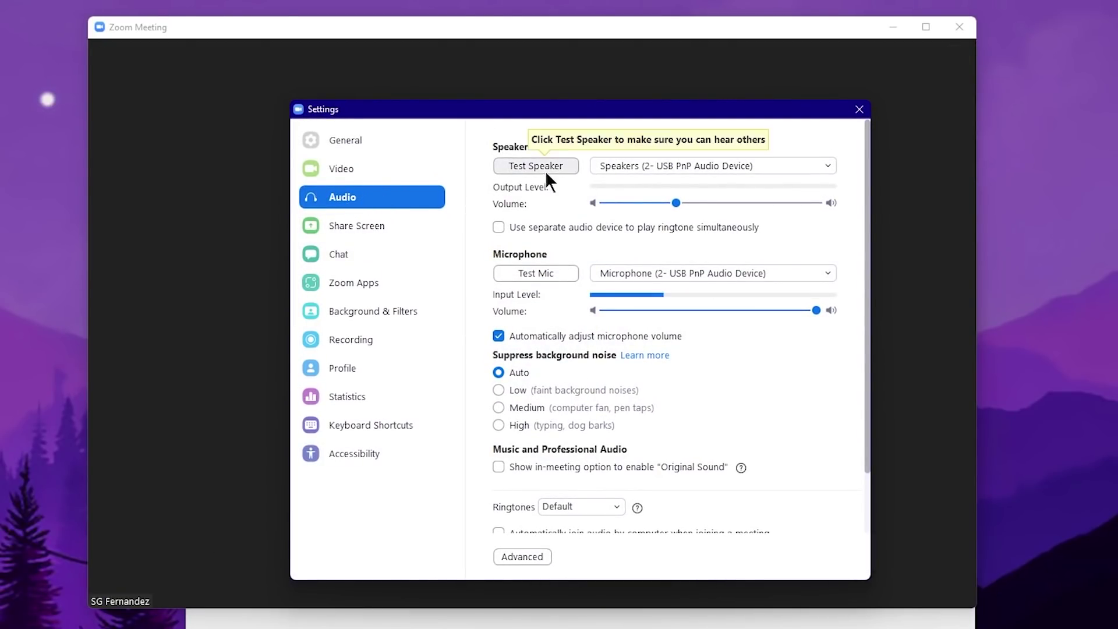
click(621, 165)
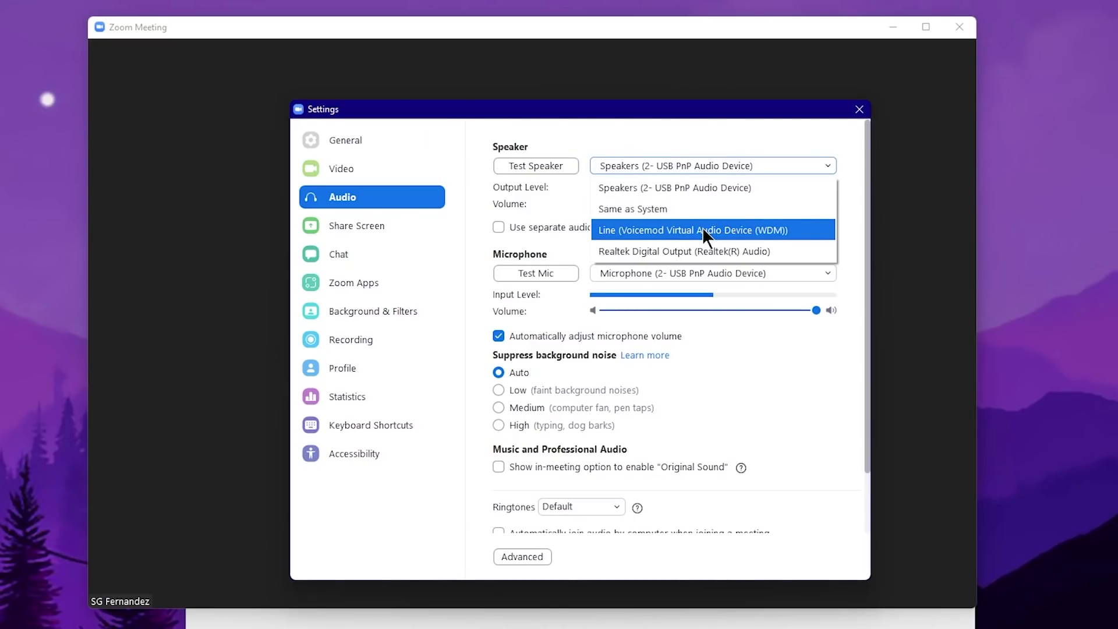
click(858, 109)
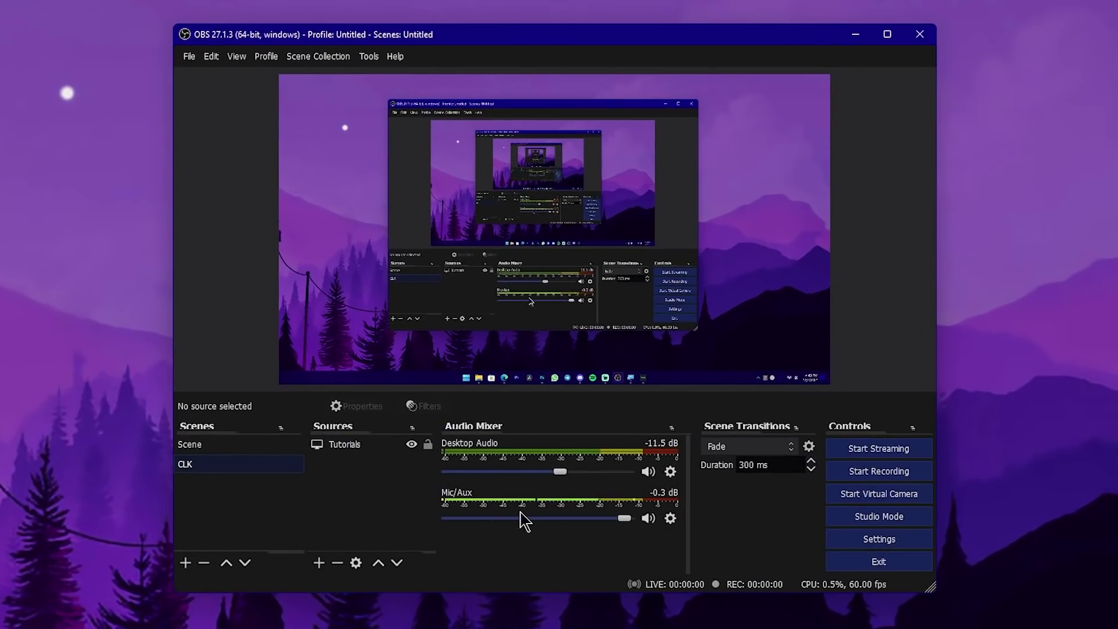
Switch to OBS and set the Mic/Aux device to Microphone (Voicemod Virtual Audio Device (WDM)).
click(670, 517)
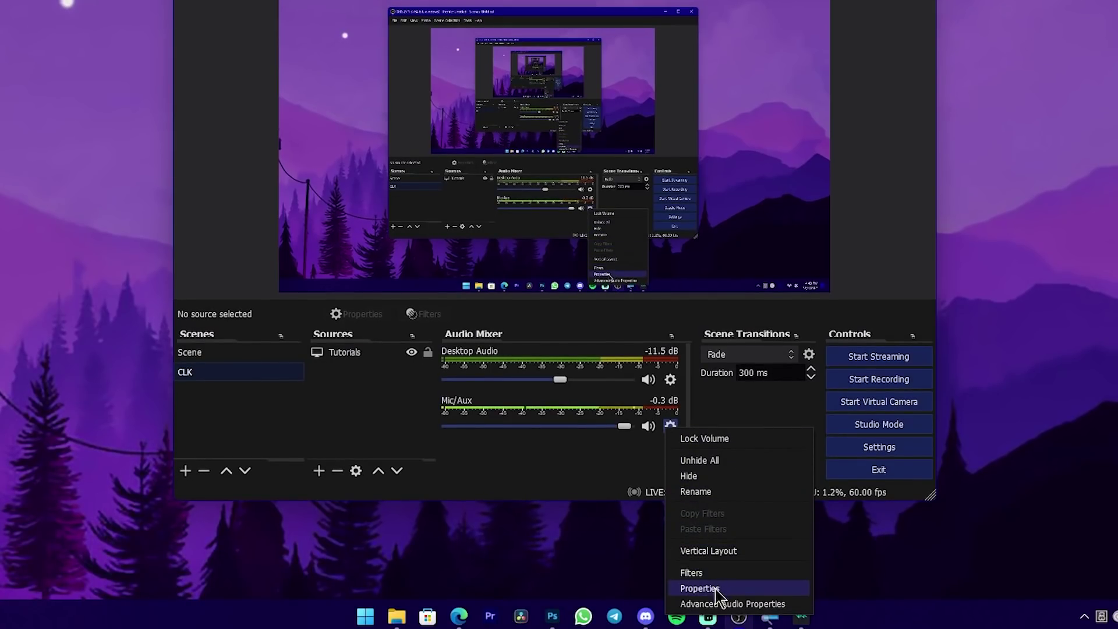
click(717, 589)
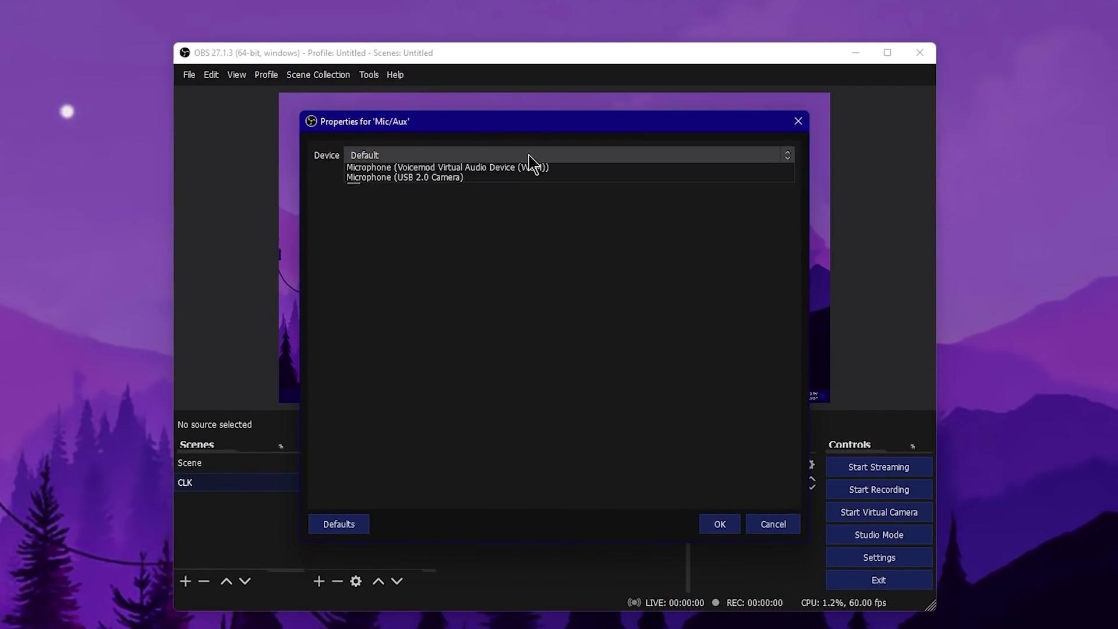
click(530, 46)
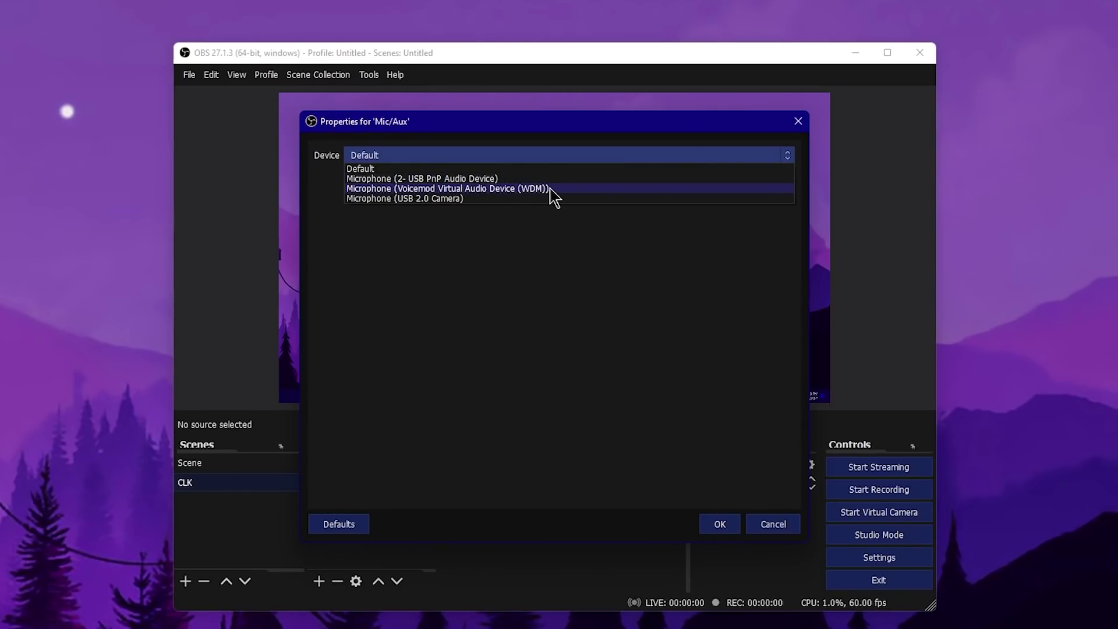
click(705, 437)
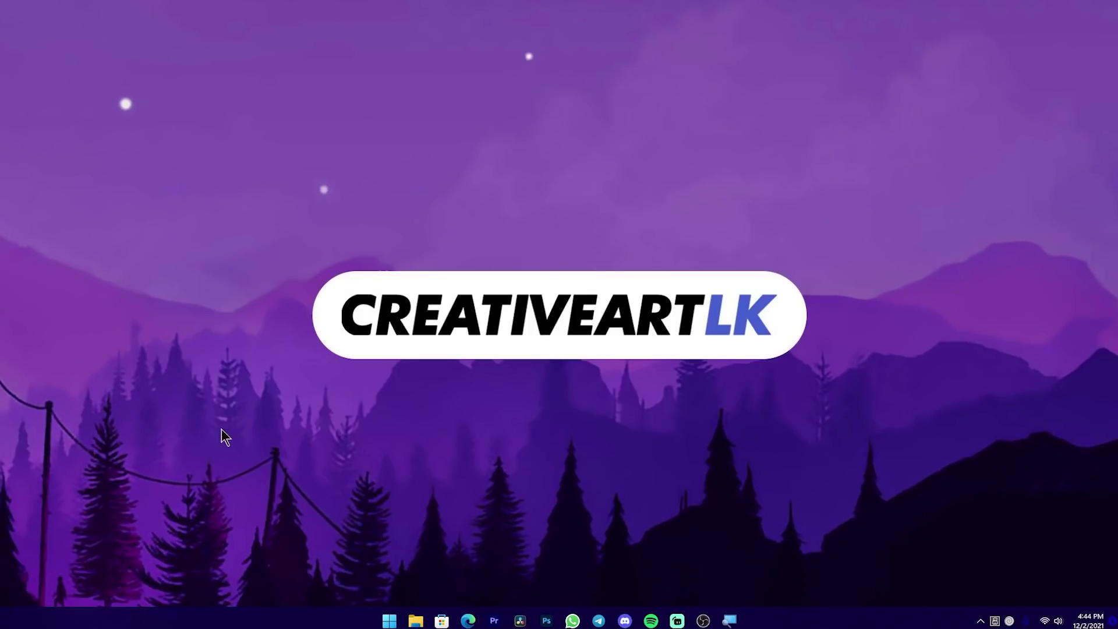
click(389, 619)
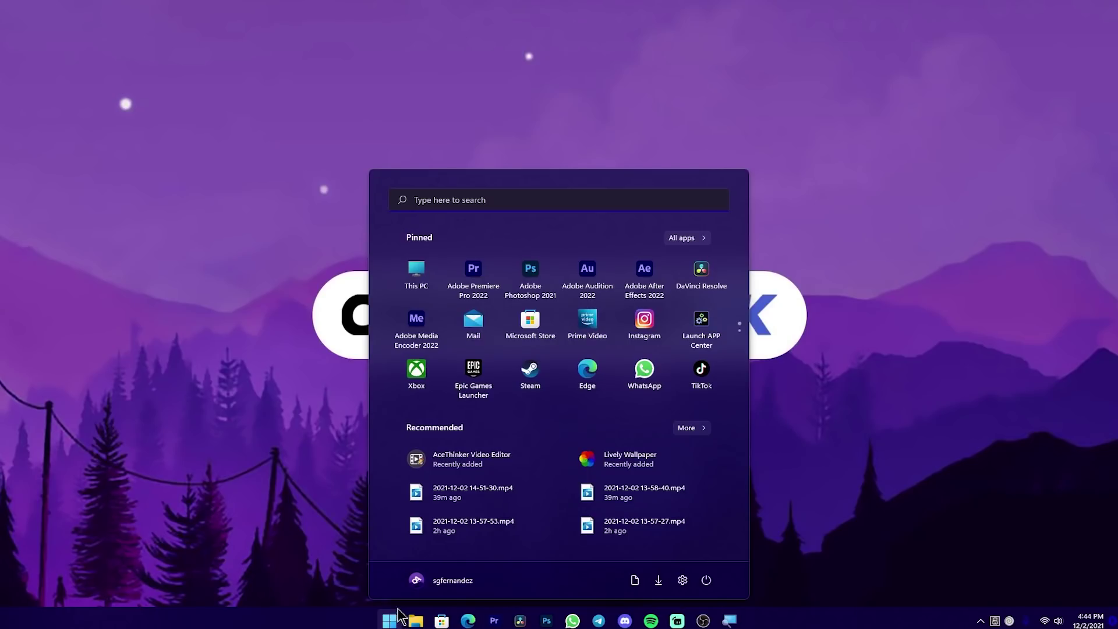
scroll(576, 305, down, 3)
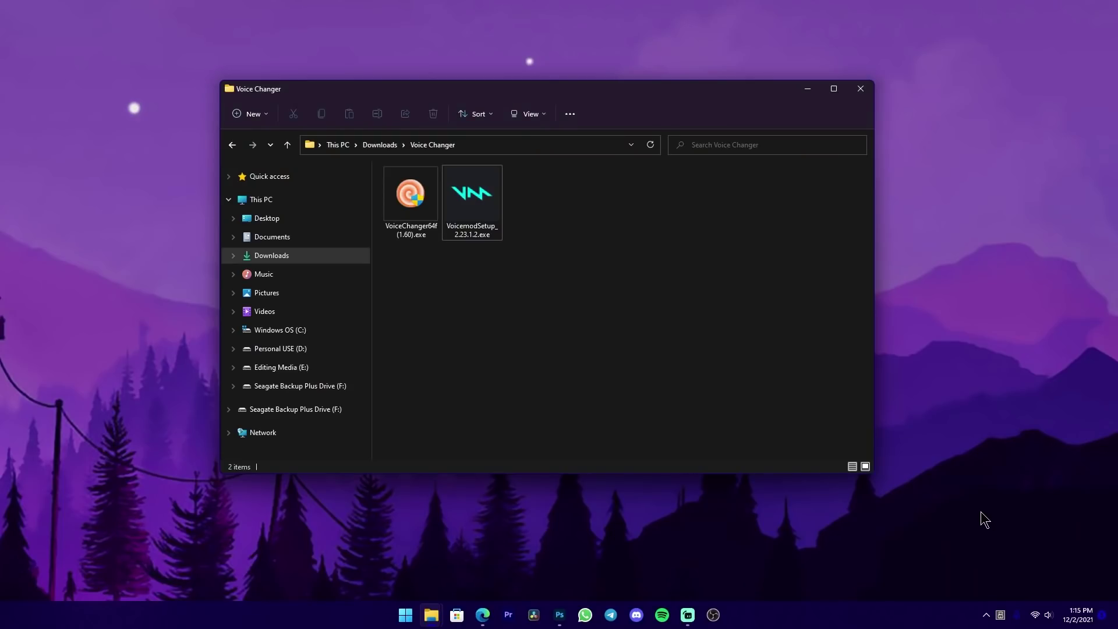
Run VoiceChanger64f (1.60).exe from the Voice Changer folder, minimize the folder window, and install Clownfish Voice Changer with the default options.
double_click(429, 193)
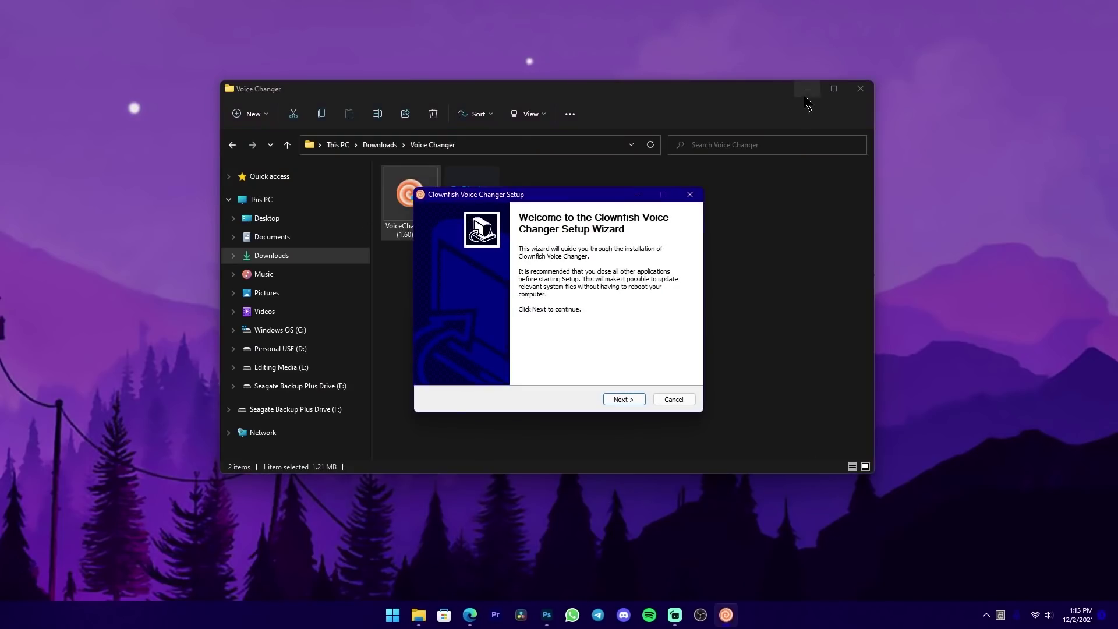
click(804, 88)
click(624, 399)
click(627, 399)
click(627, 399)
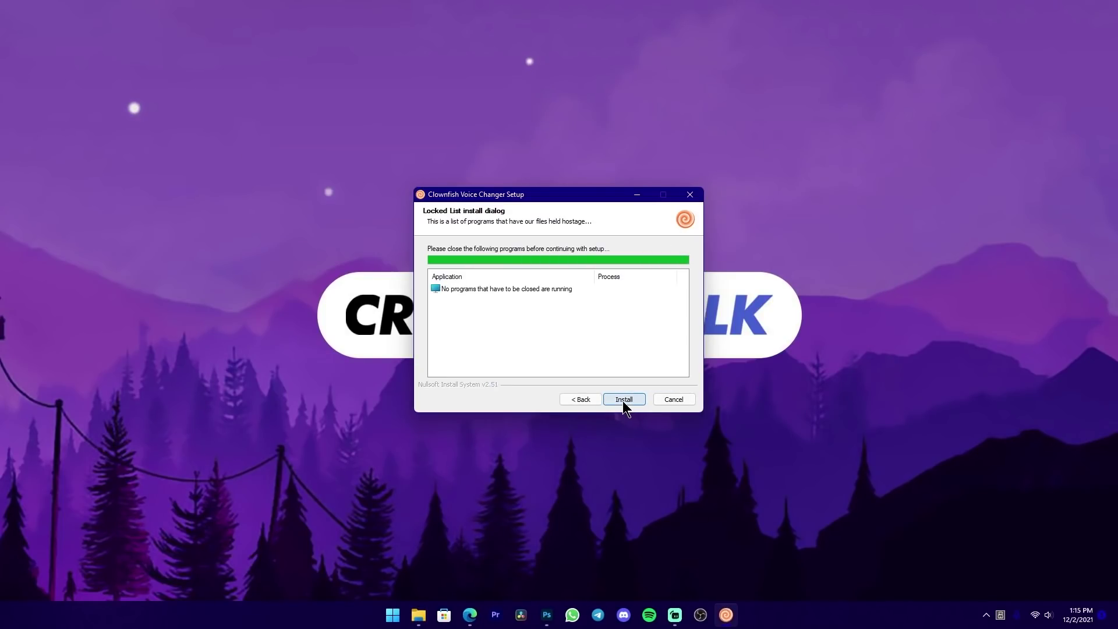
click(624, 399)
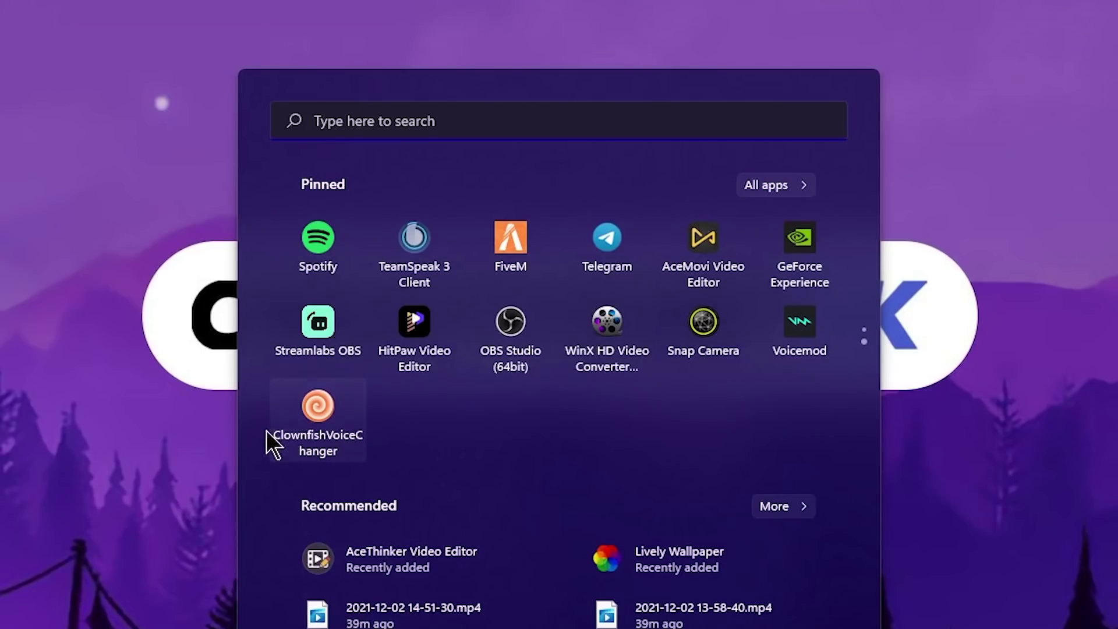
Launch Clownfish Voice Changer, bring its System Integration setup fully into view to examine the microphone list, and close it.
click(319, 413)
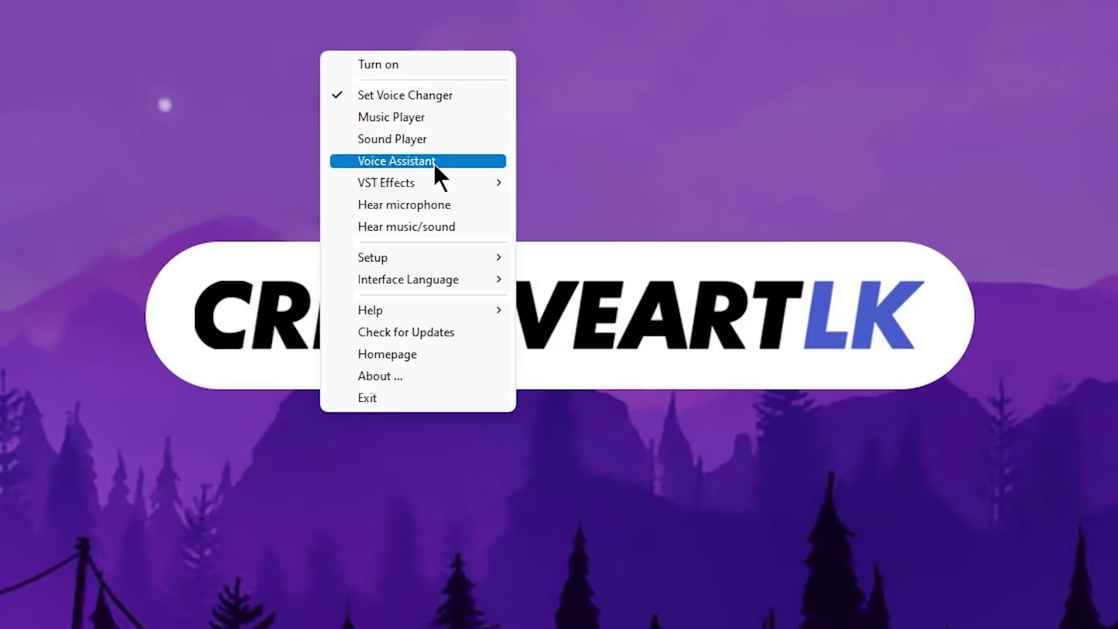
mouse_move(440, 256)
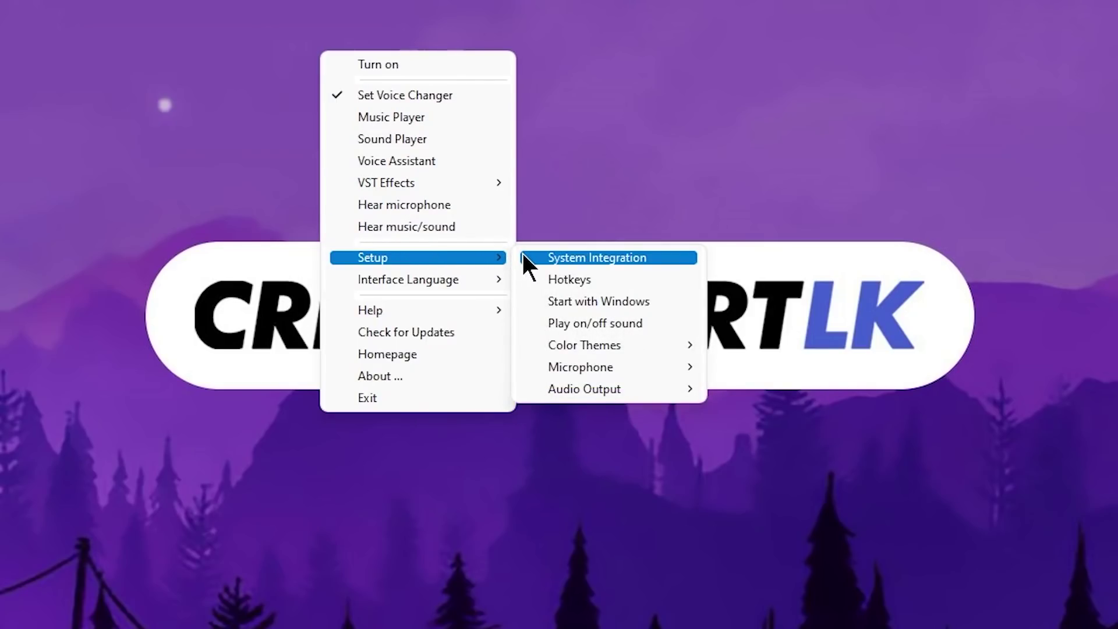
click(638, 252)
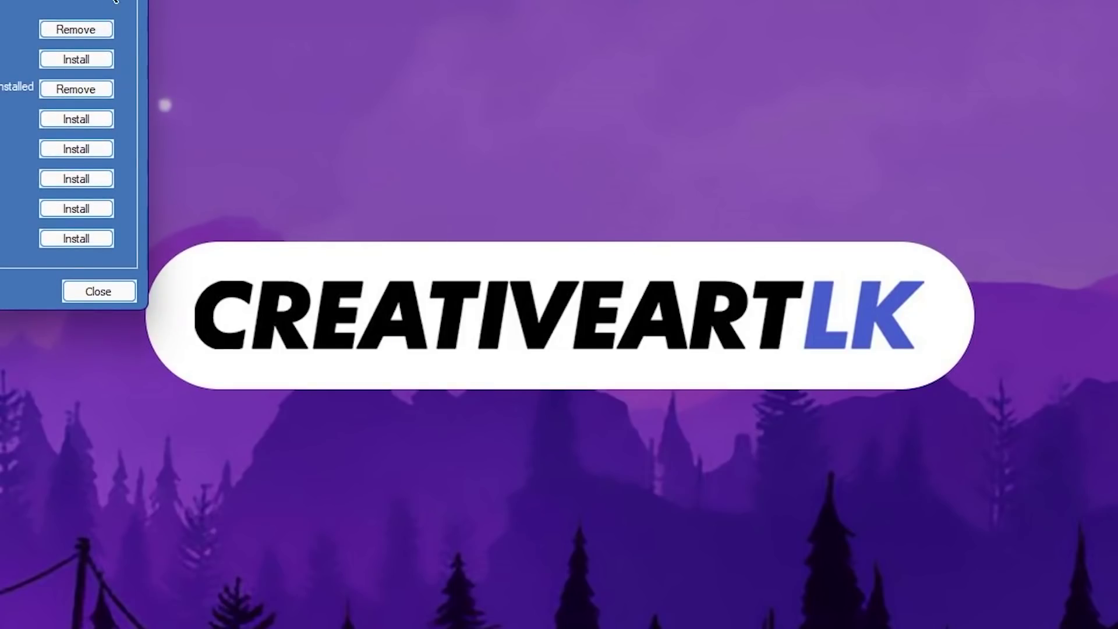
drag(1, 1, 571, 42)
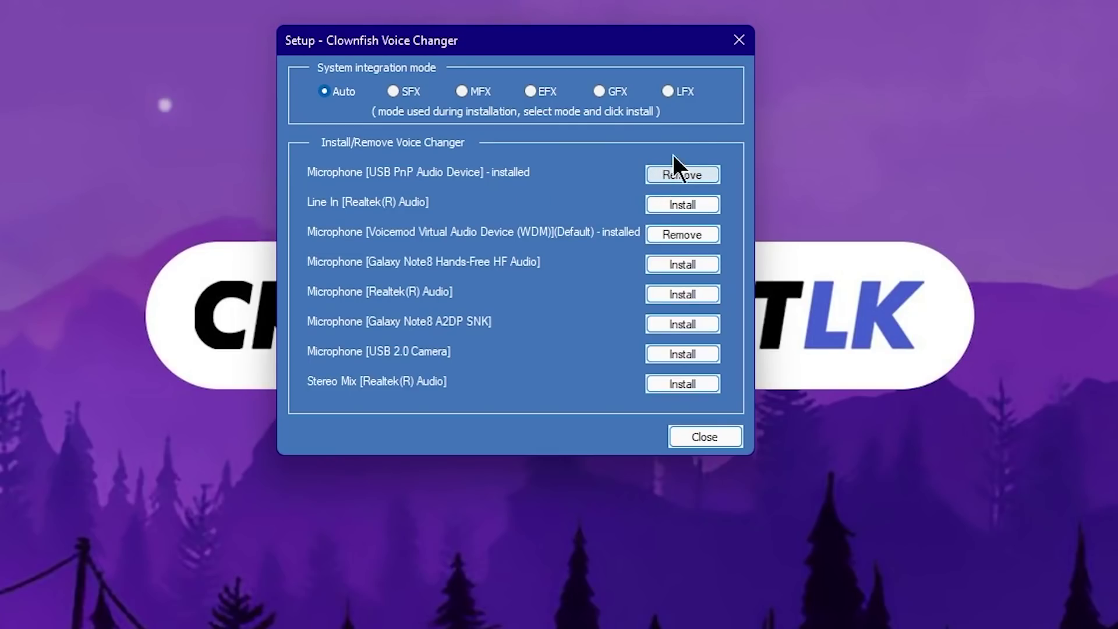
click(737, 40)
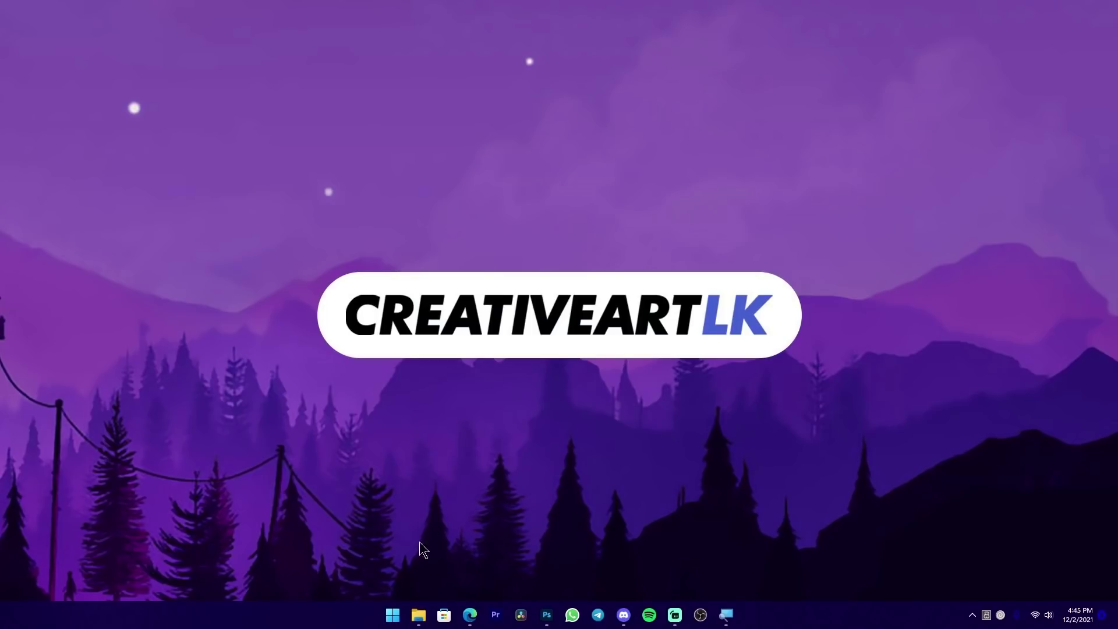
Open Clownfish's Set Voice Changer window, move it fully into view, and select the Male pitch voice.
click(396, 616)
scroll(547, 389, down, 1)
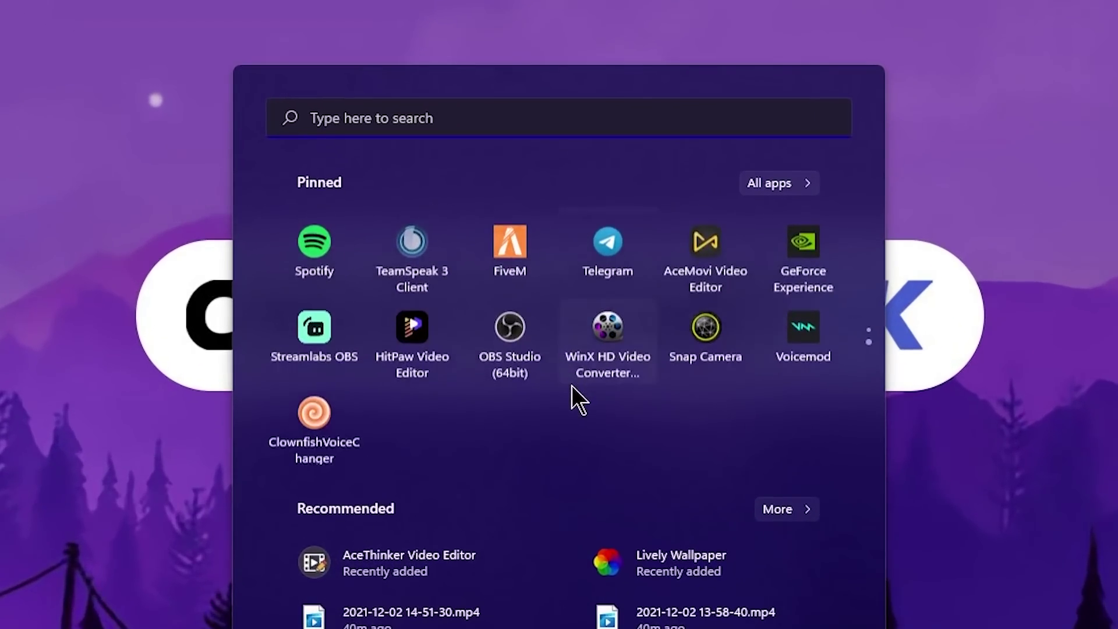
scroll(421, 341, up, 1)
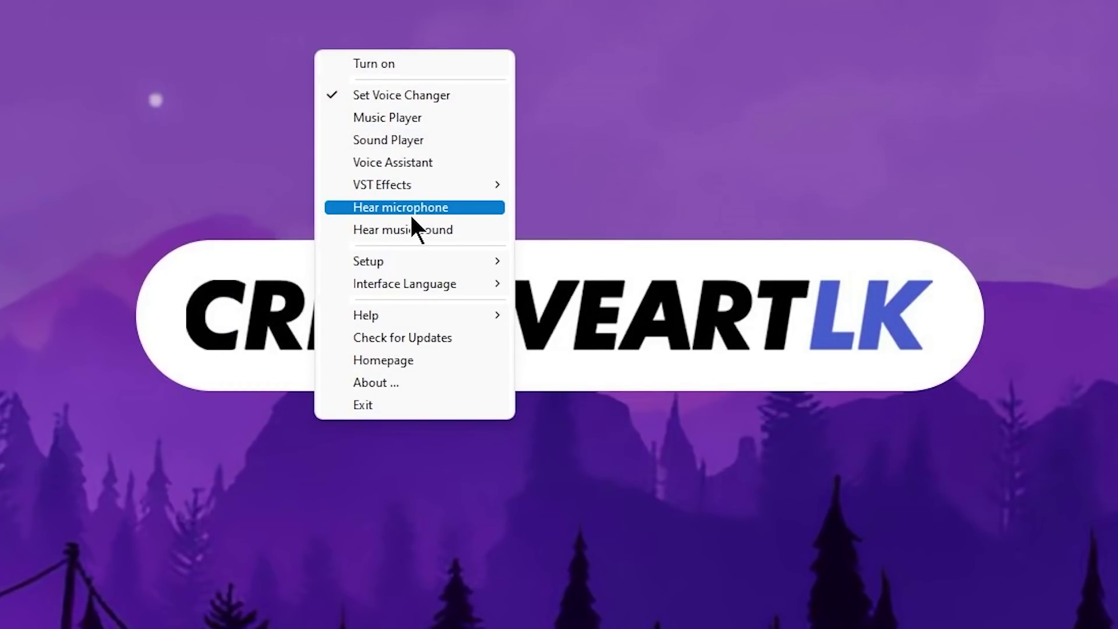
click(450, 93)
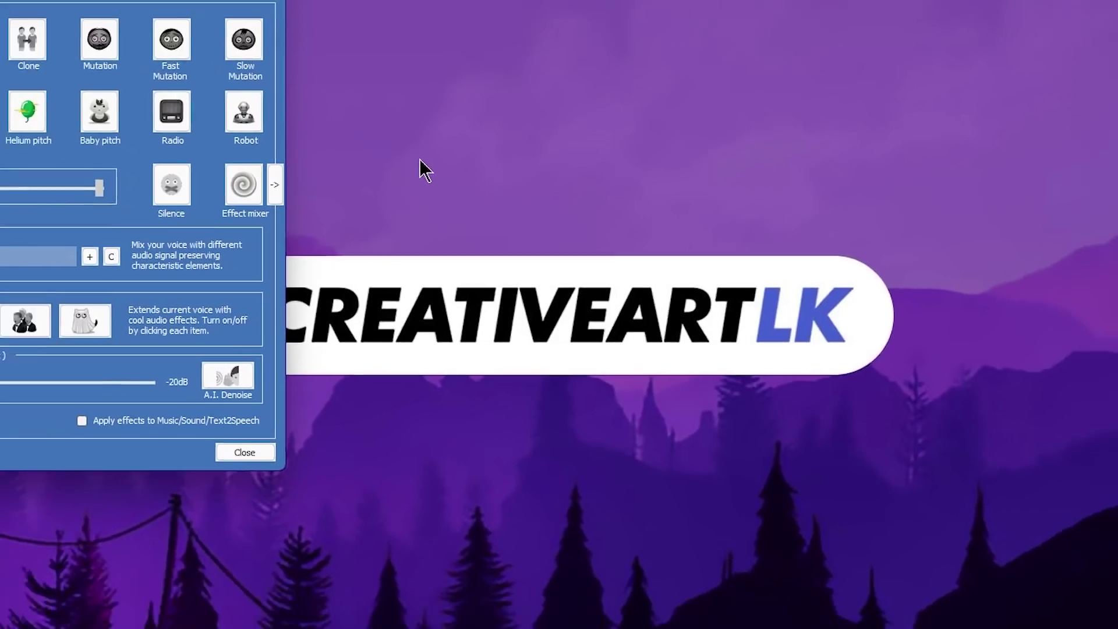
drag(181, 4, 574, 40)
click(322, 152)
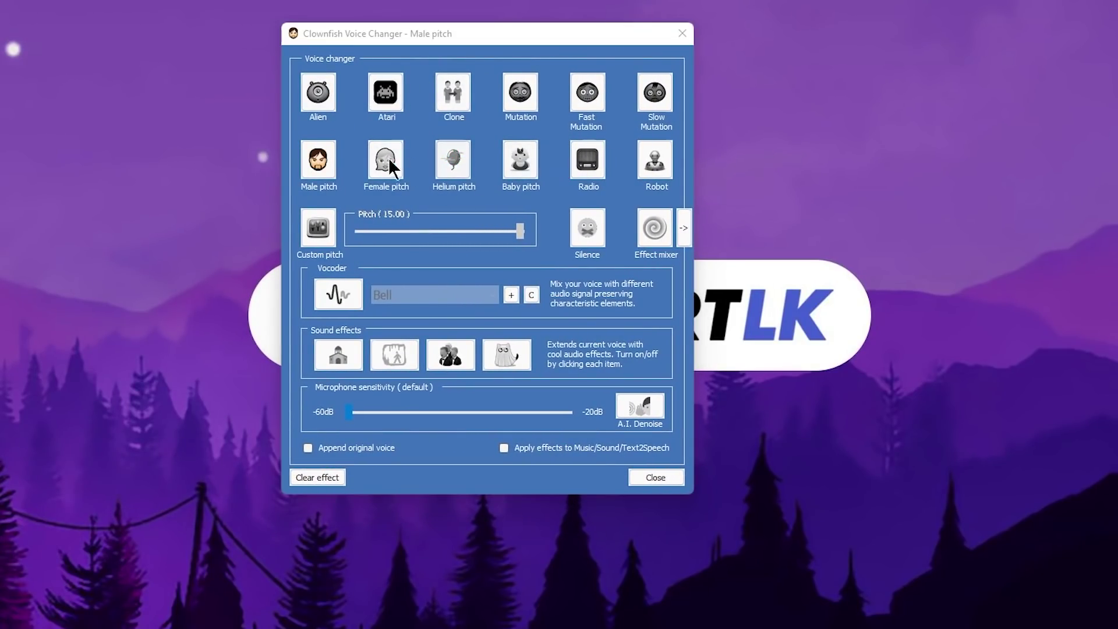
click(328, 164)
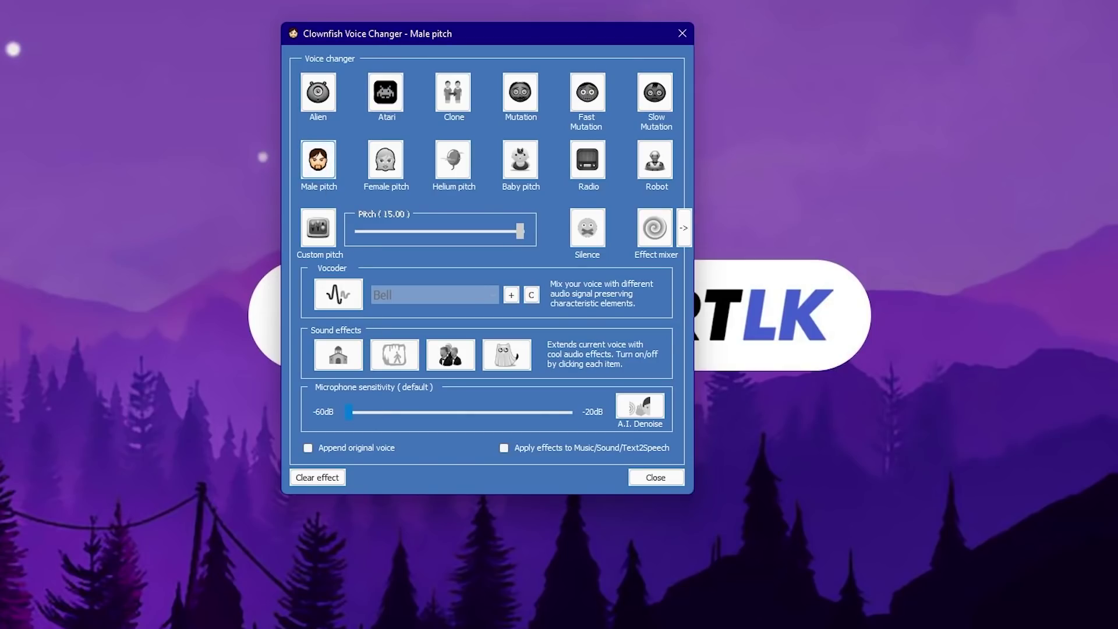
Bring up Clownfish's options again and turn the voice changer on.
key(super)
scroll(474, 394, down, 1)
click(382, 397)
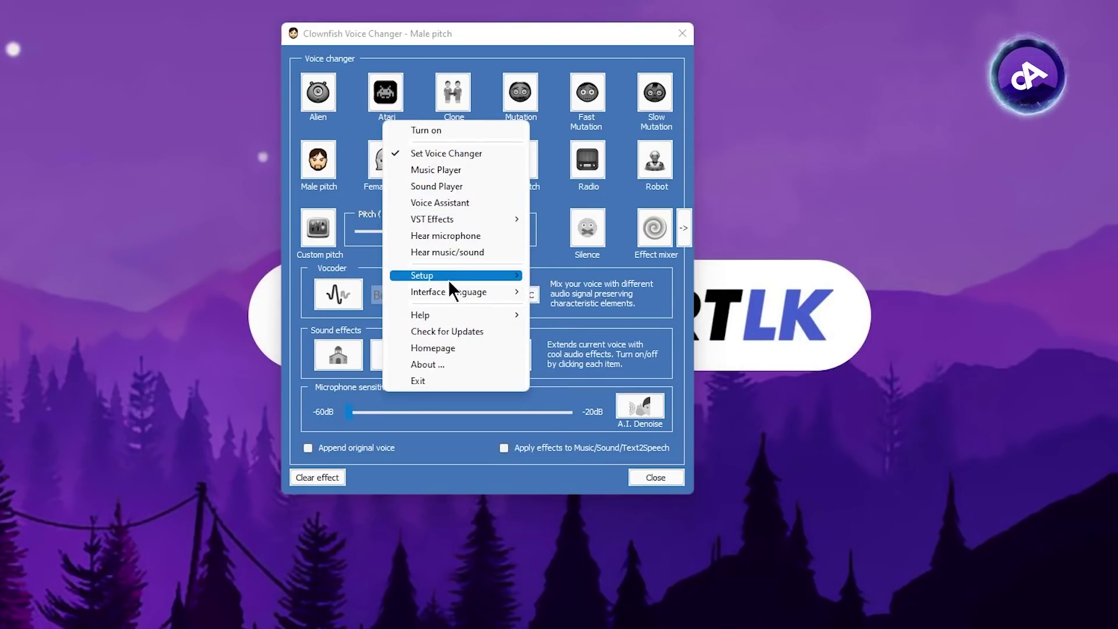
click(479, 129)
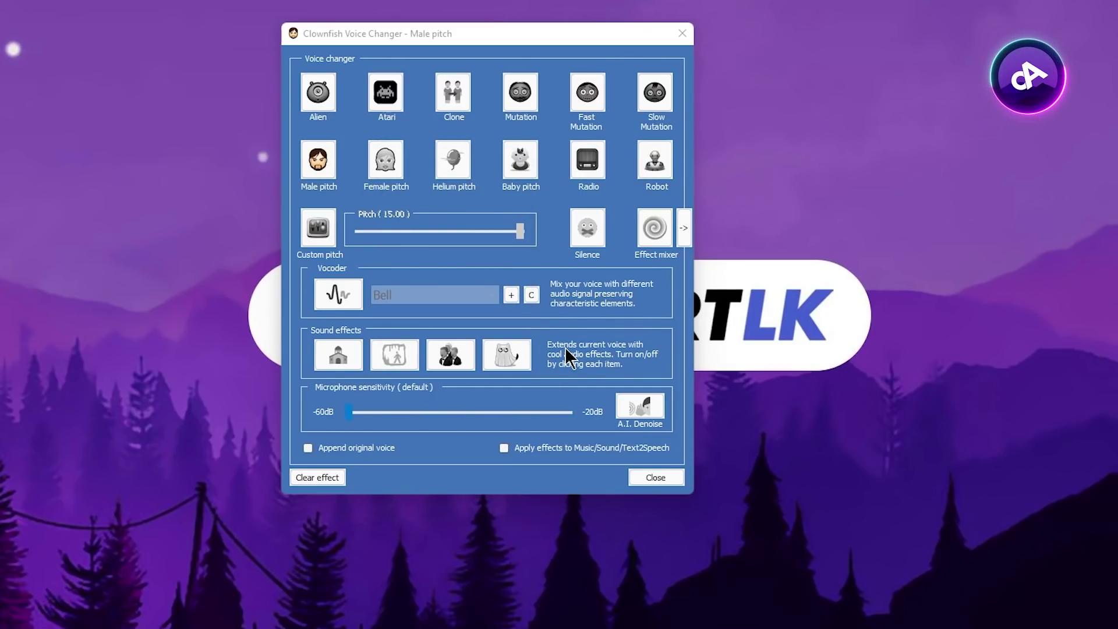
Try the Female pitch, Helium pitch, Baby pitch, Radio and Robot voices, and return to Male pitch.
click(396, 158)
click(457, 158)
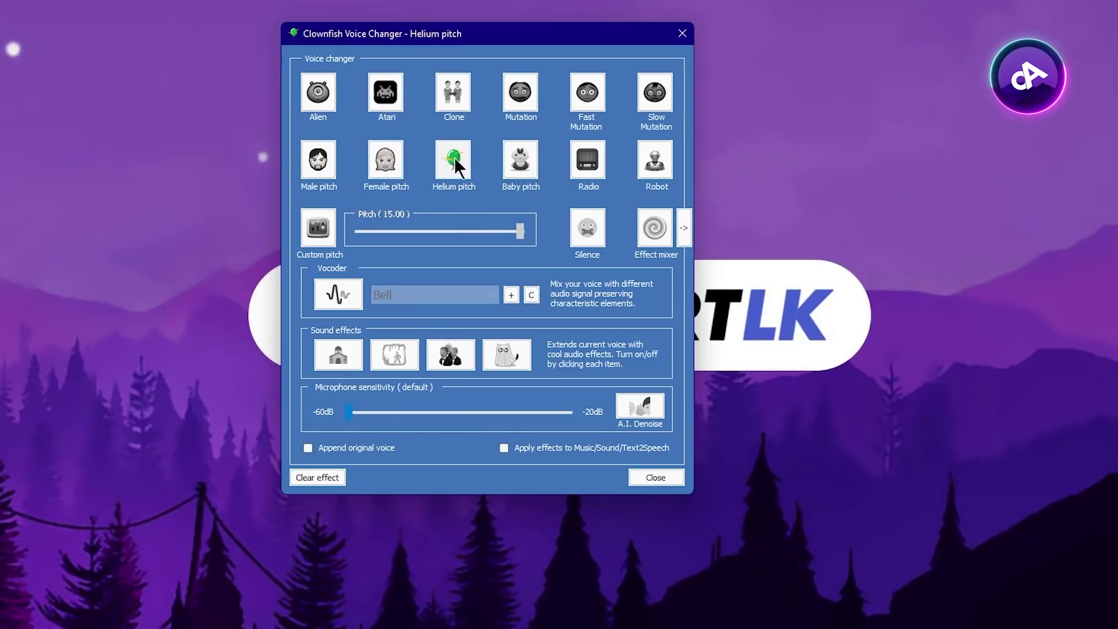
click(520, 160)
click(573, 158)
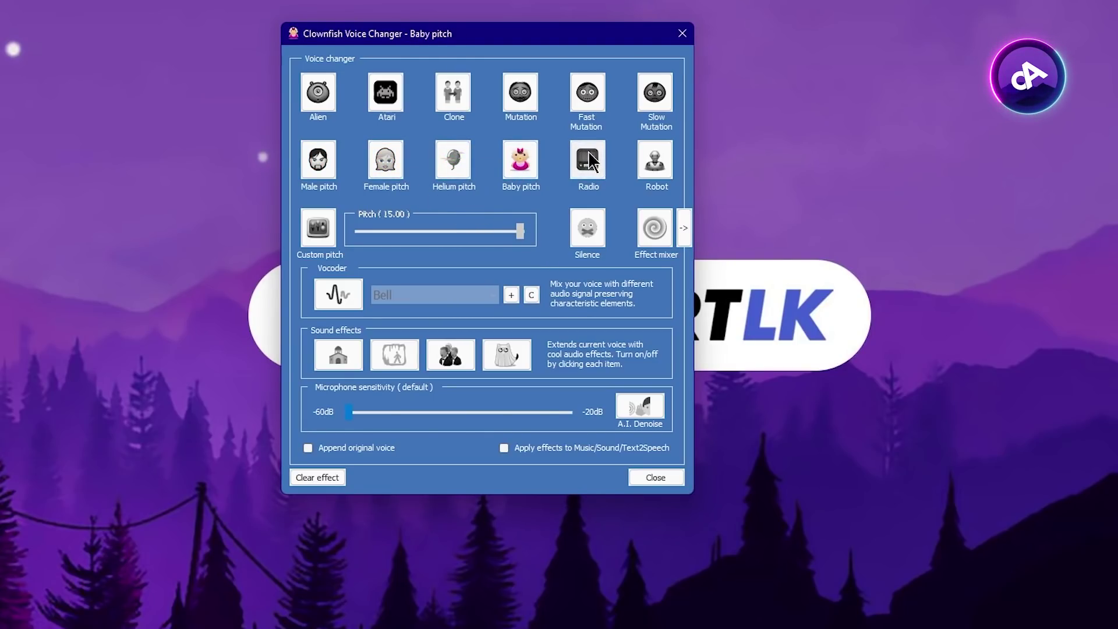
click(652, 159)
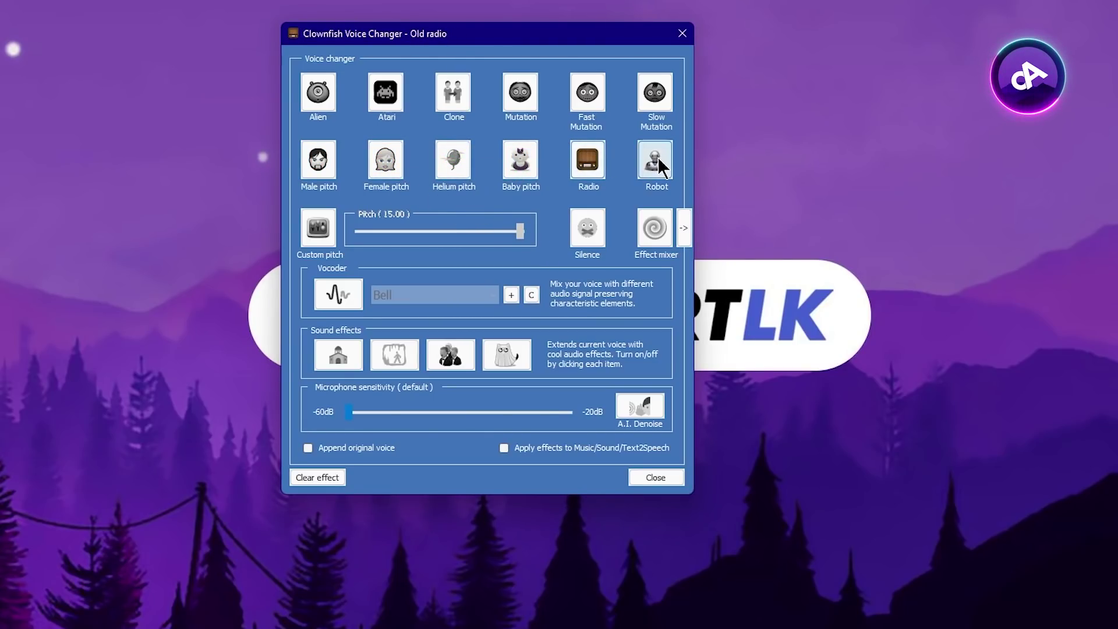
click(327, 166)
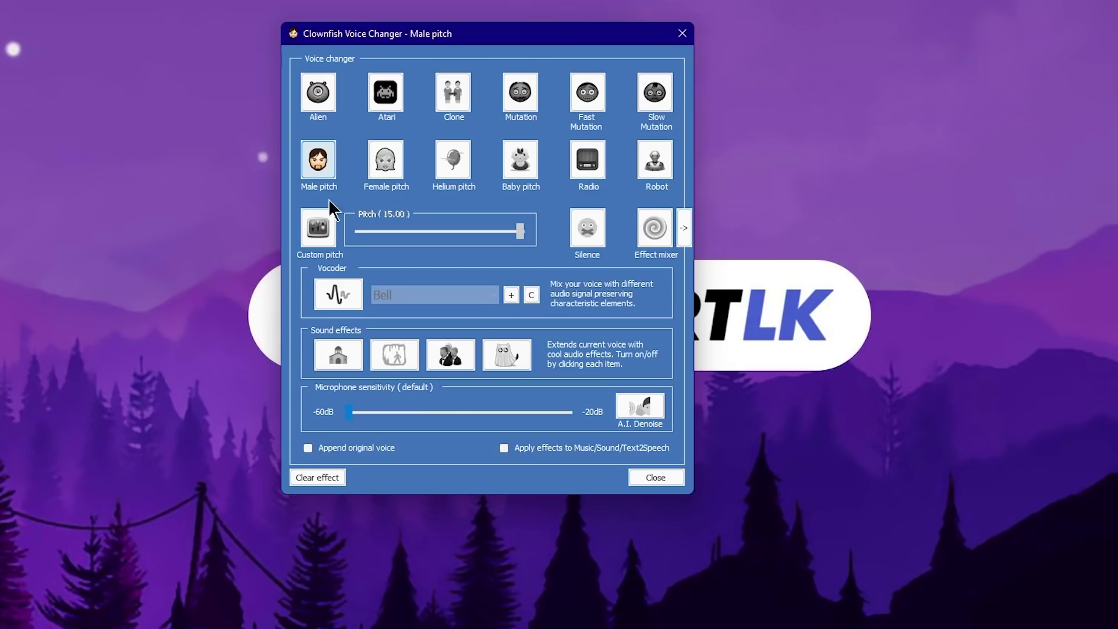
Show Clownfish's options again to examine its on/off entry, and return to the voice changer window.
key(super)
scroll(454, 378, down, 1)
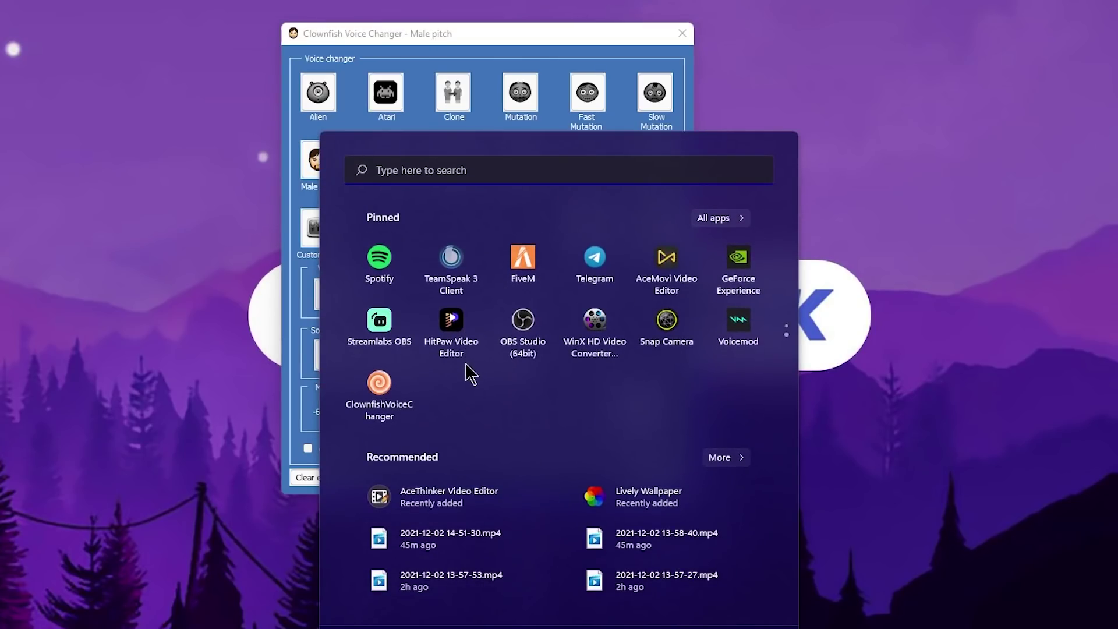
click(387, 399)
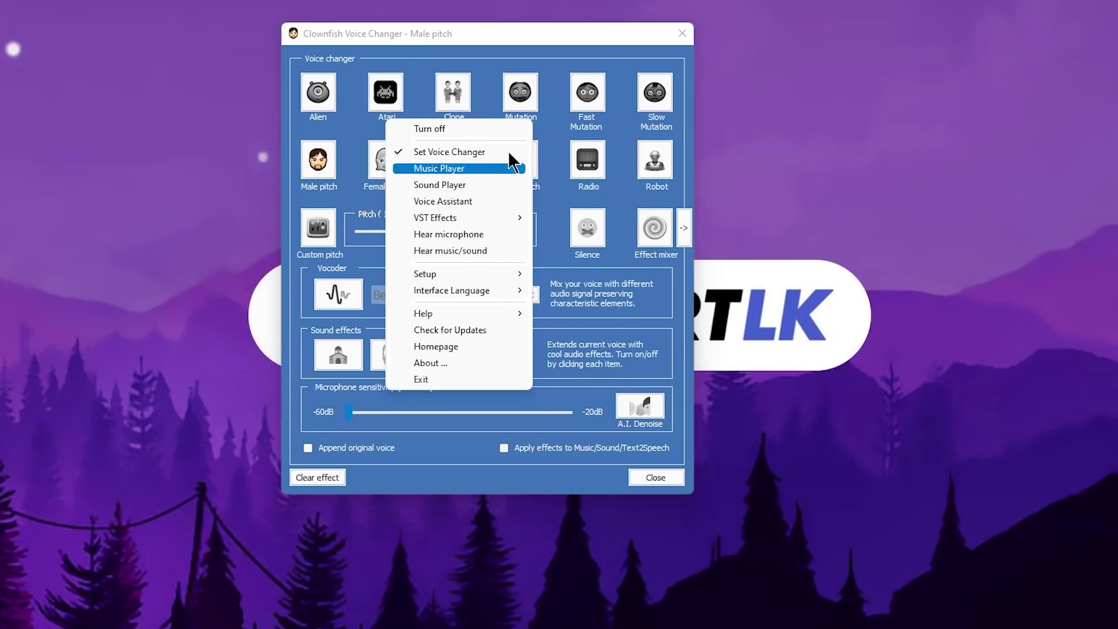
click(551, 34)
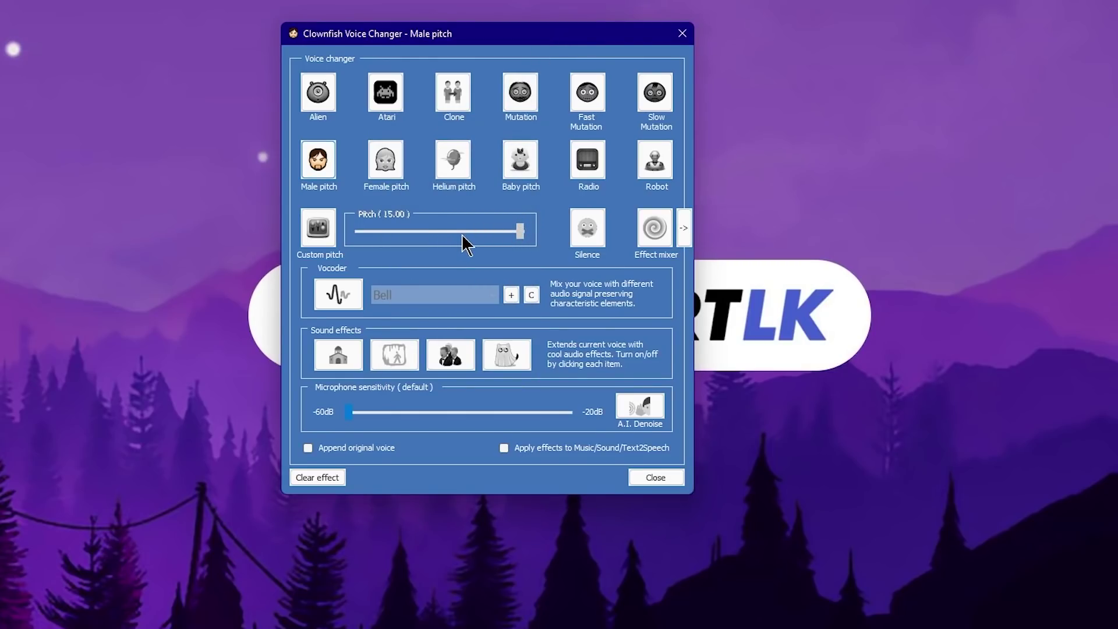
Lower the custom pitch value to 2.45 and try the Custom pitch voice.
drag(517, 232, 453, 231)
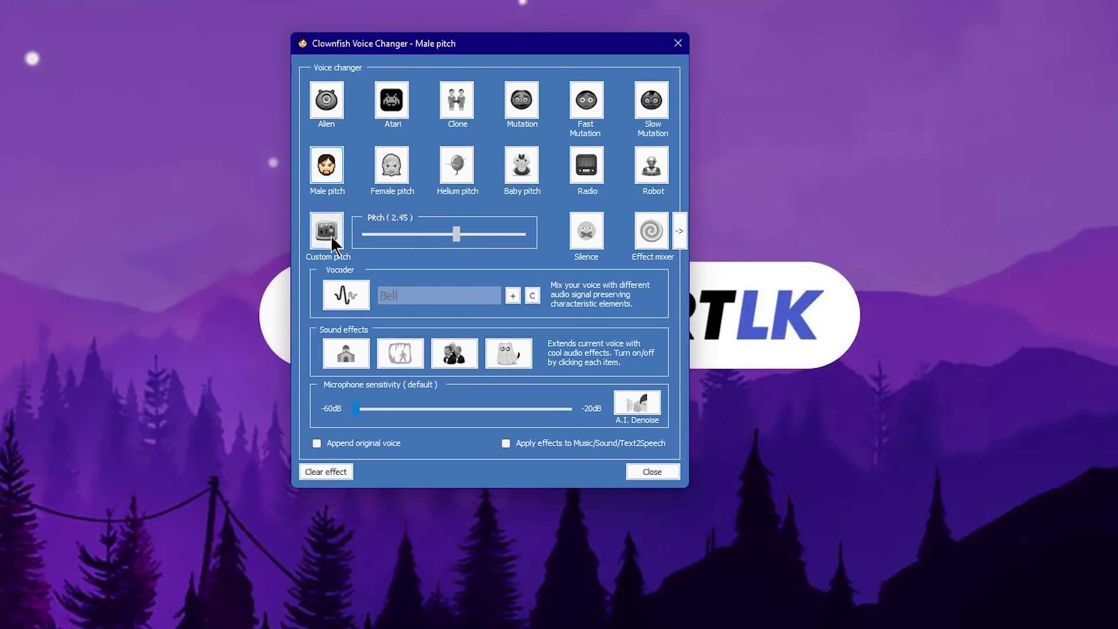
click(328, 233)
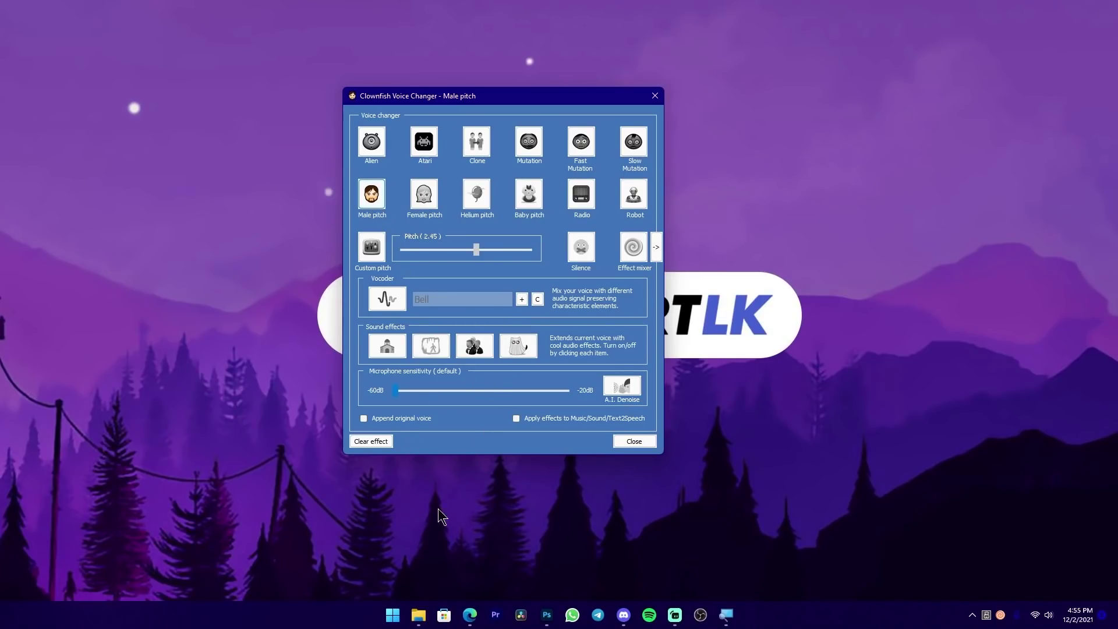
click(393, 614)
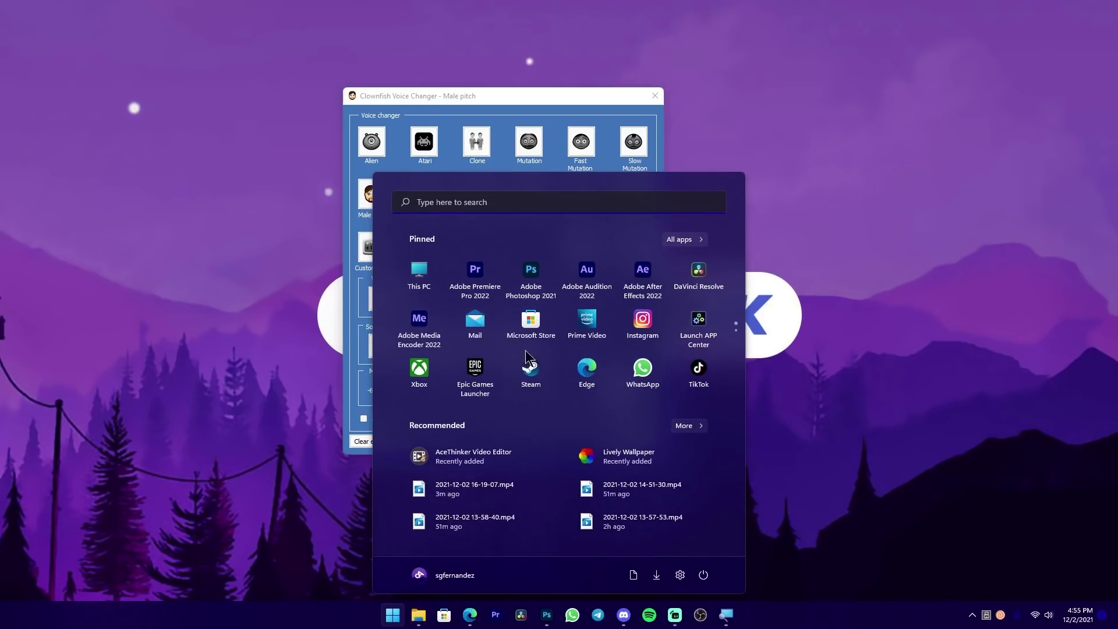
scroll(582, 326, down, 2)
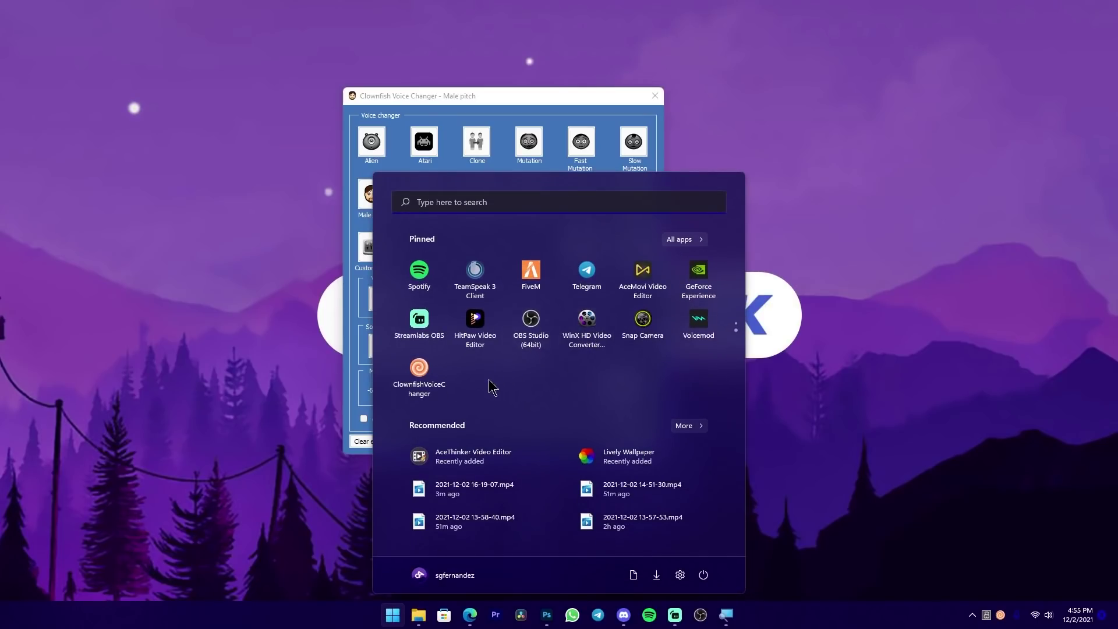
click(888, 389)
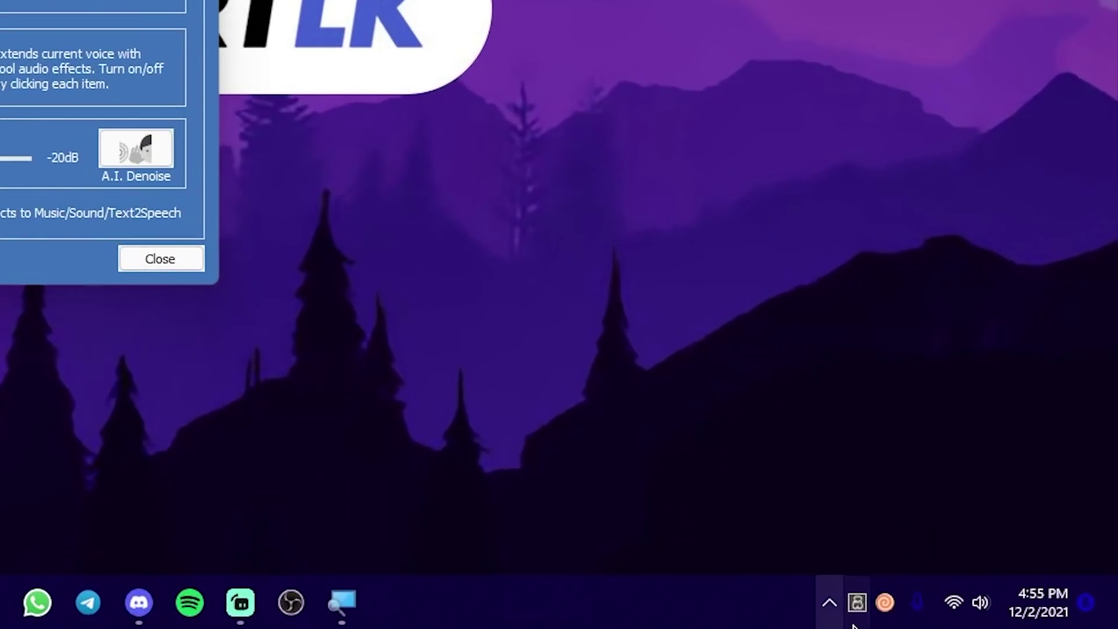
Turn the Clownfish voice changer off, turn it back on, and switch it off again.
right_click(891, 603)
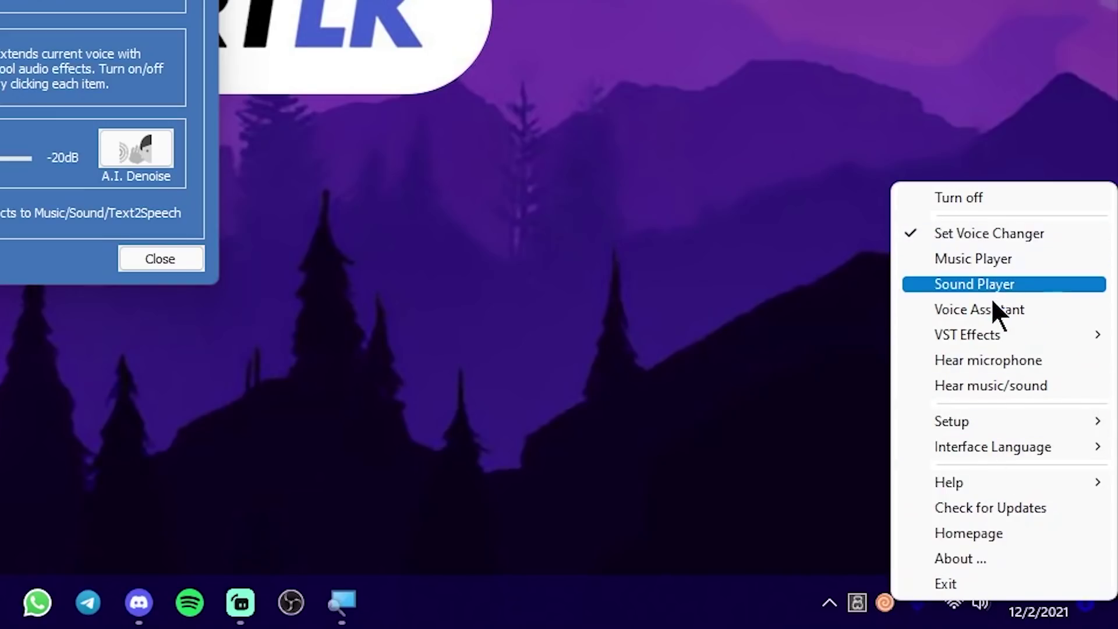
click(999, 200)
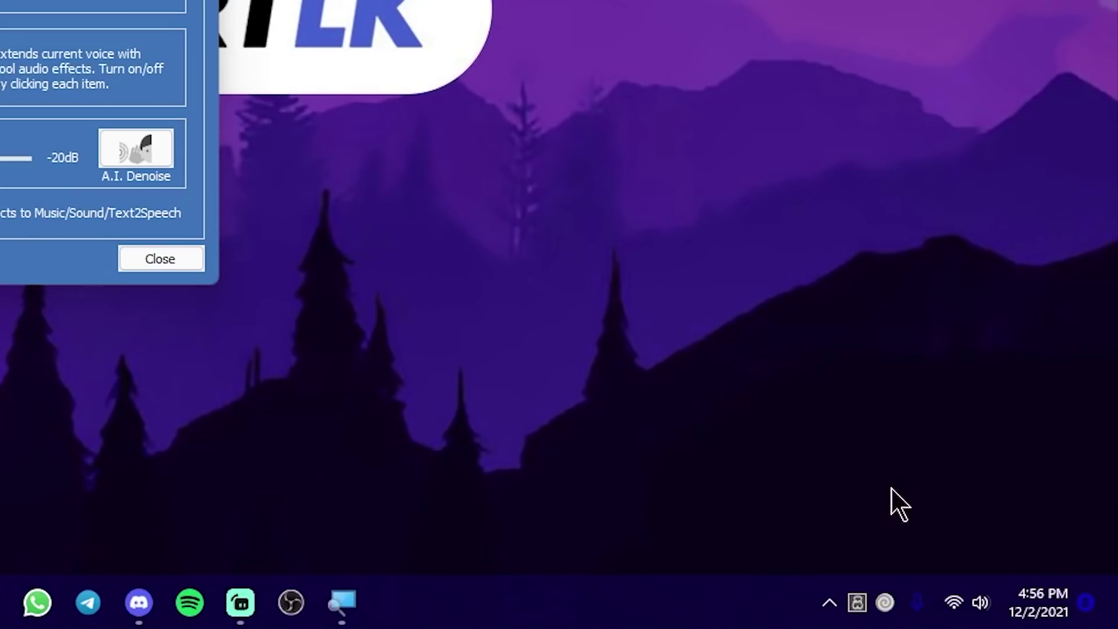
right_click(884, 606)
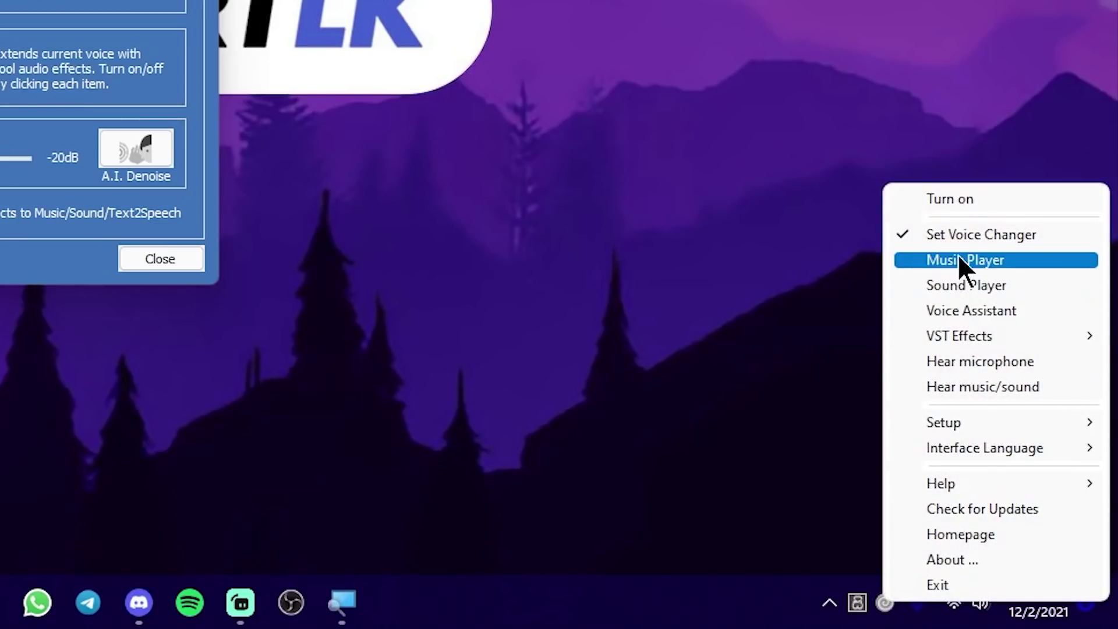
click(988, 199)
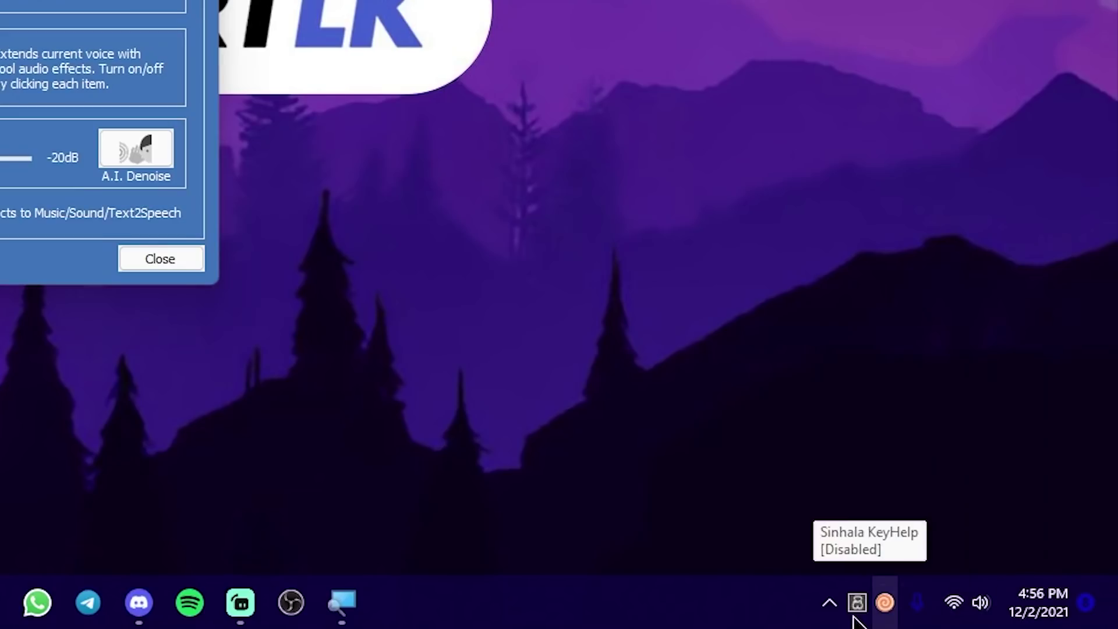
right_click(886, 604)
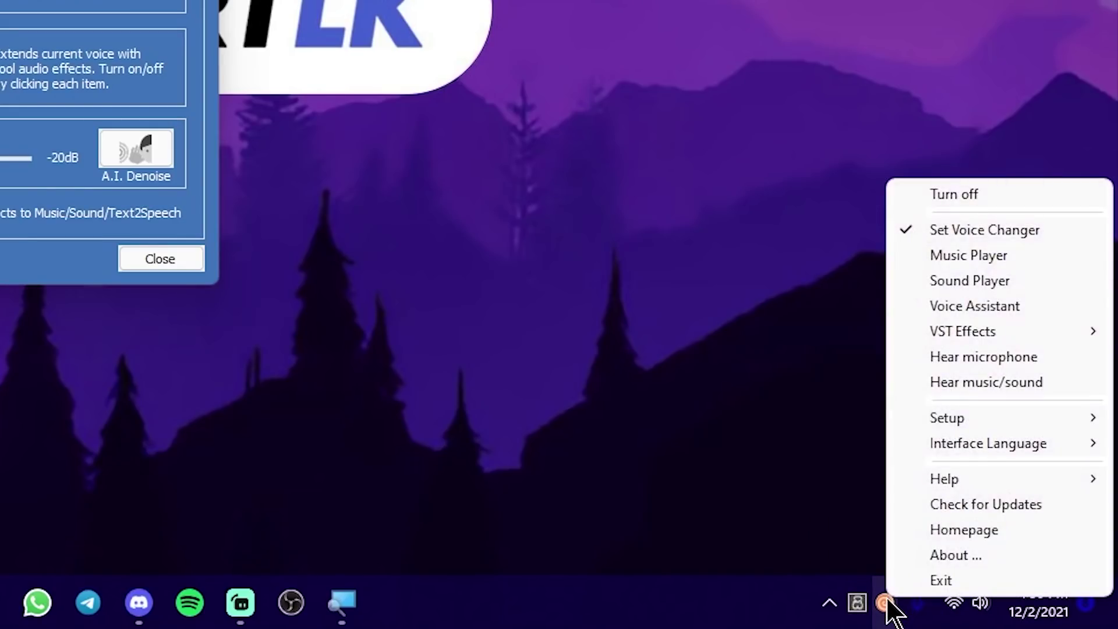
click(977, 198)
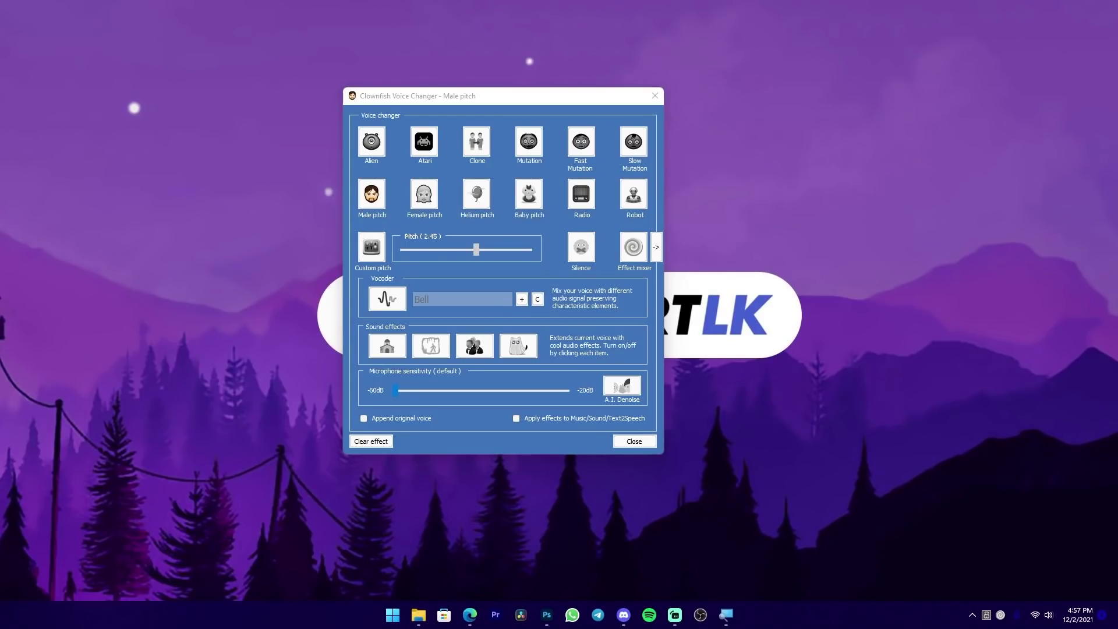
Bring up Clownfish's options, examine the microphones in its System Integration setup, and close the setup.
key(super)
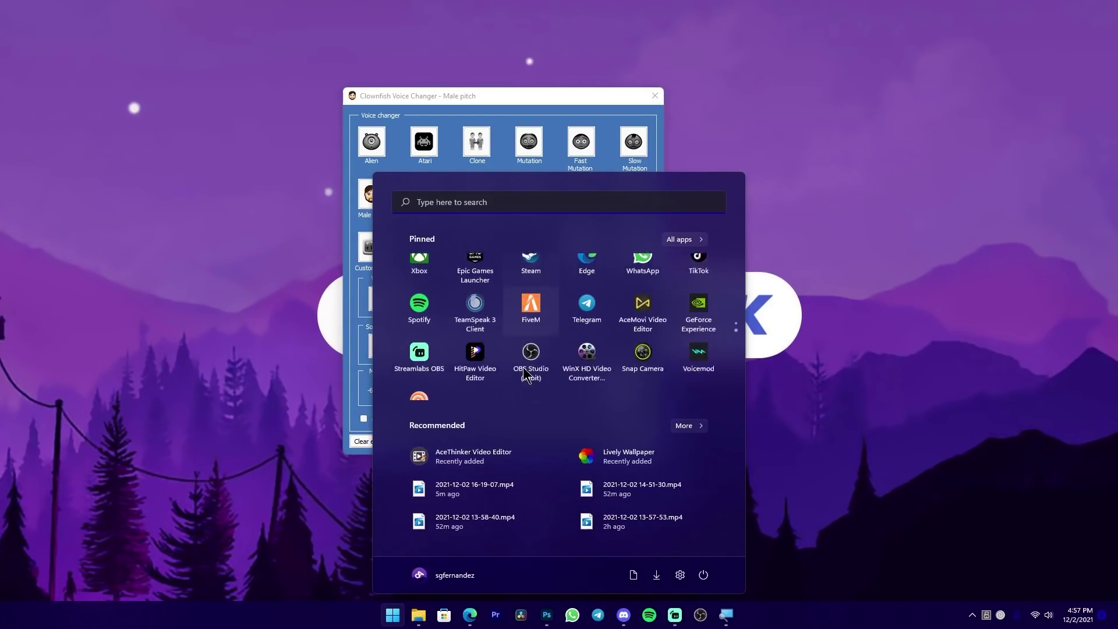
click(428, 378)
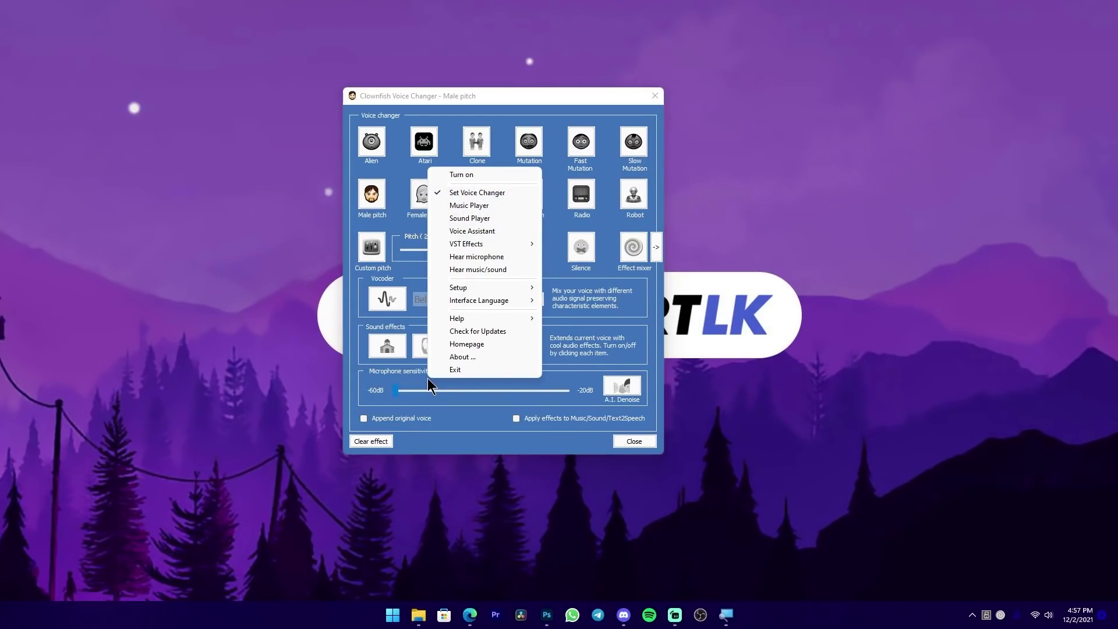
mouse_move(481, 290)
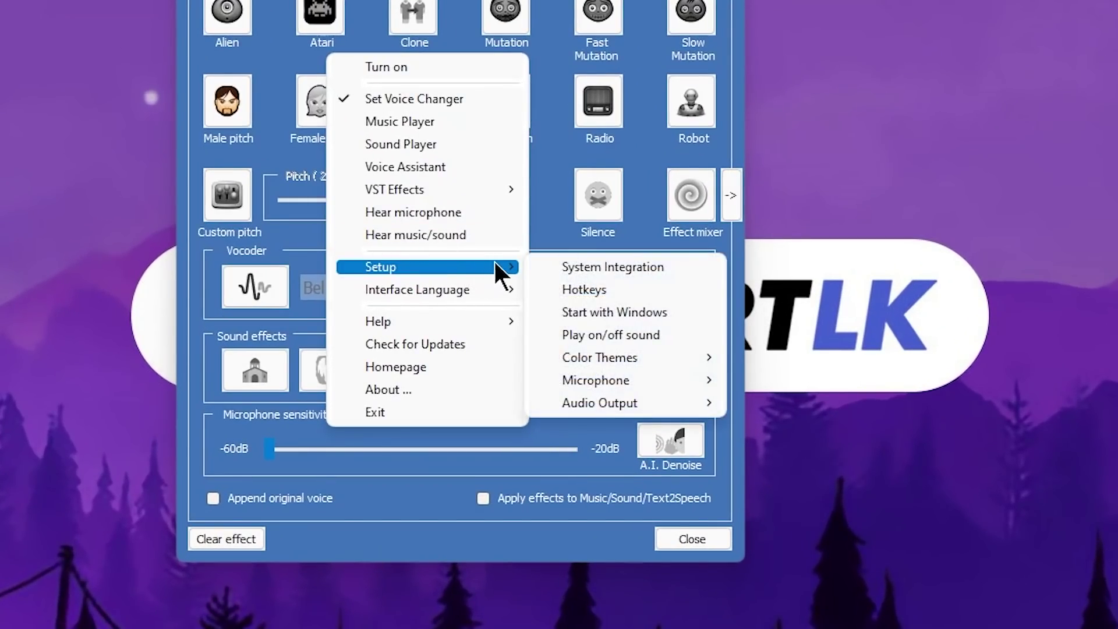
click(585, 266)
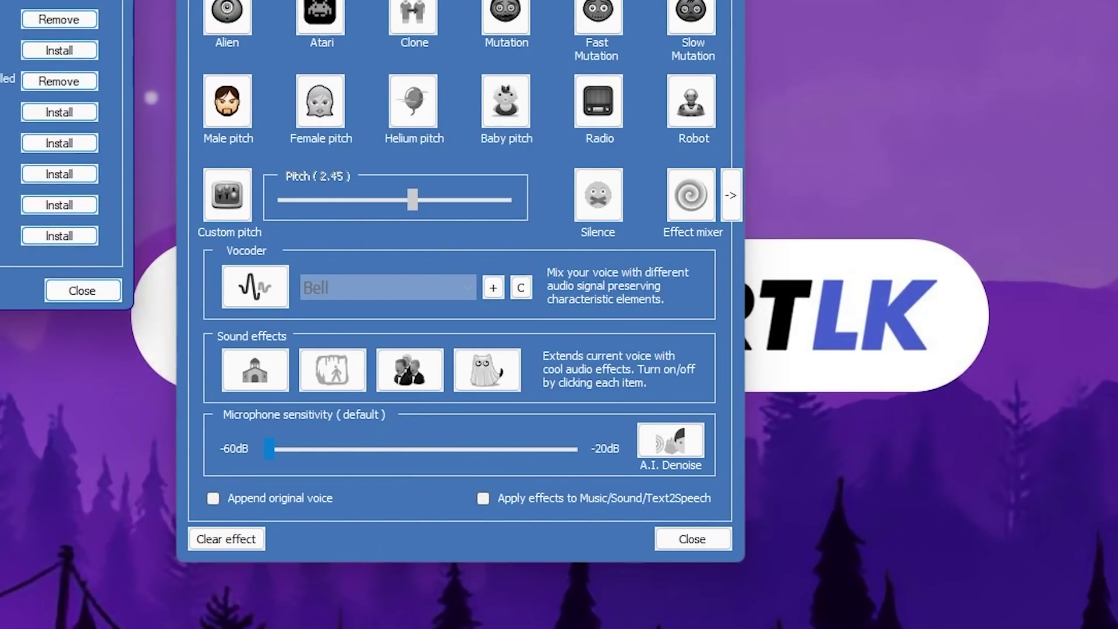
drag(35, 3, 559, 3)
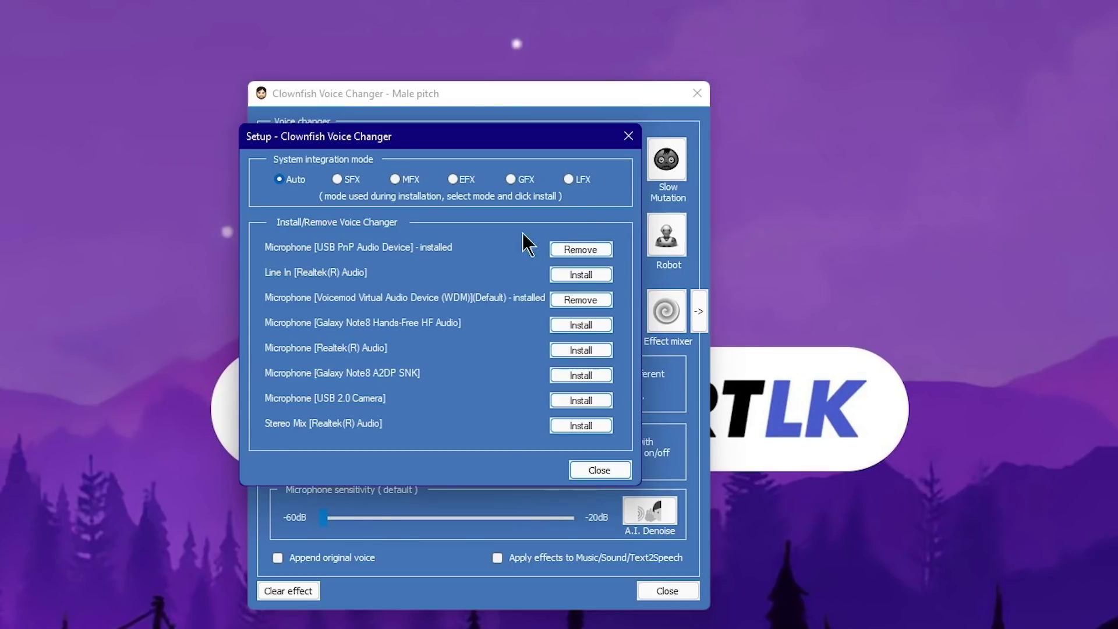
click(625, 148)
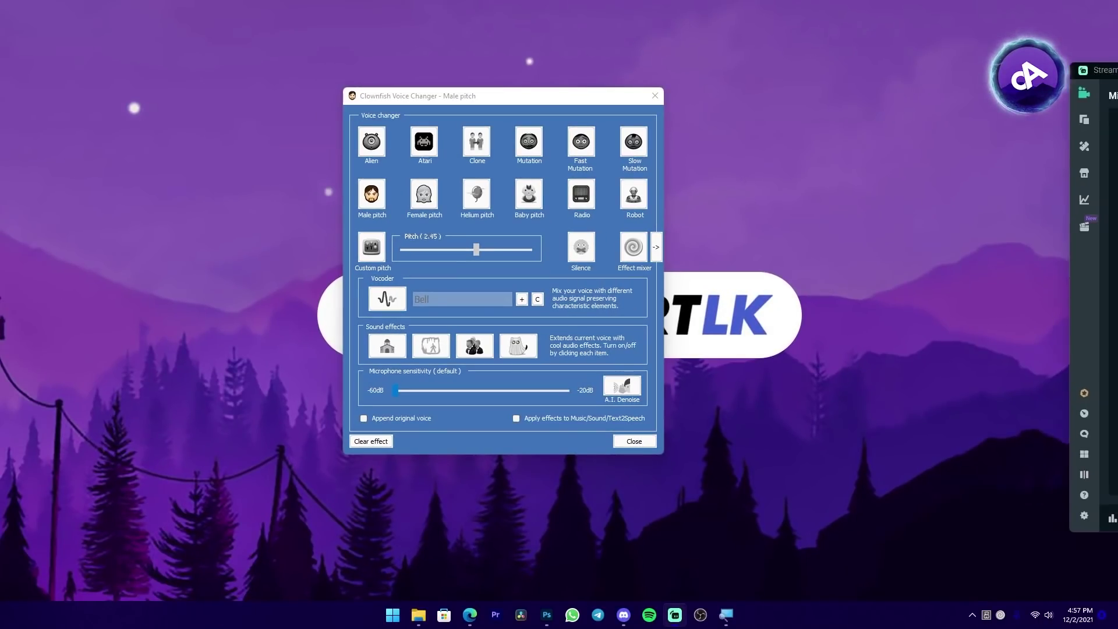
Examine the device choices for the Mic/Aux source in Streamlabs Desktop, and close the Clownfish voice changer window.
drag(1095, 46, 444, 55)
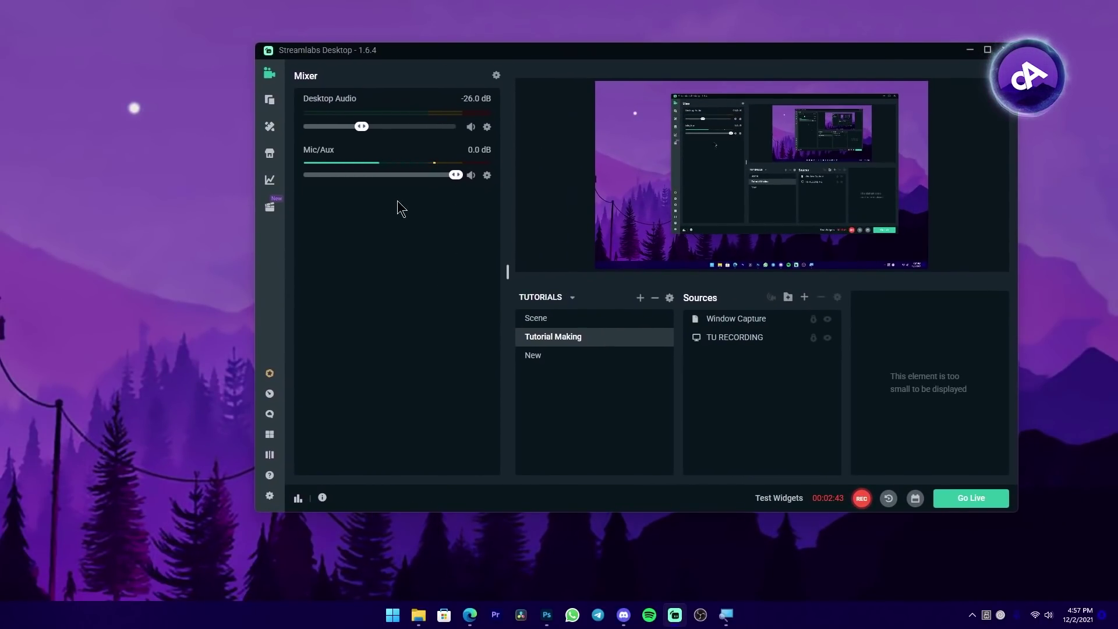
click(487, 176)
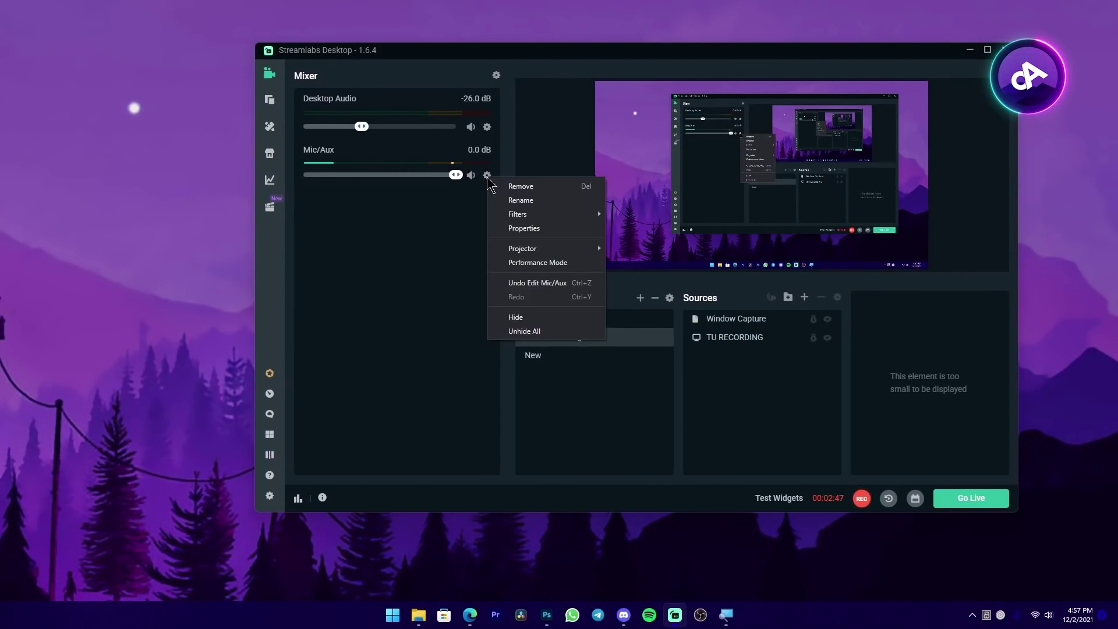
click(526, 229)
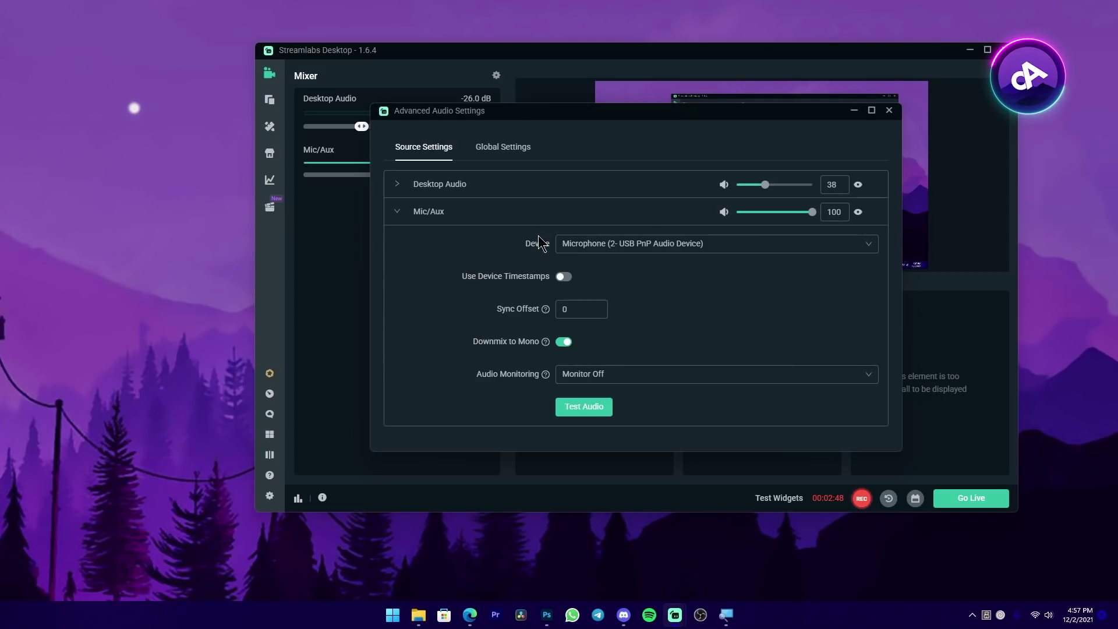
click(682, 248)
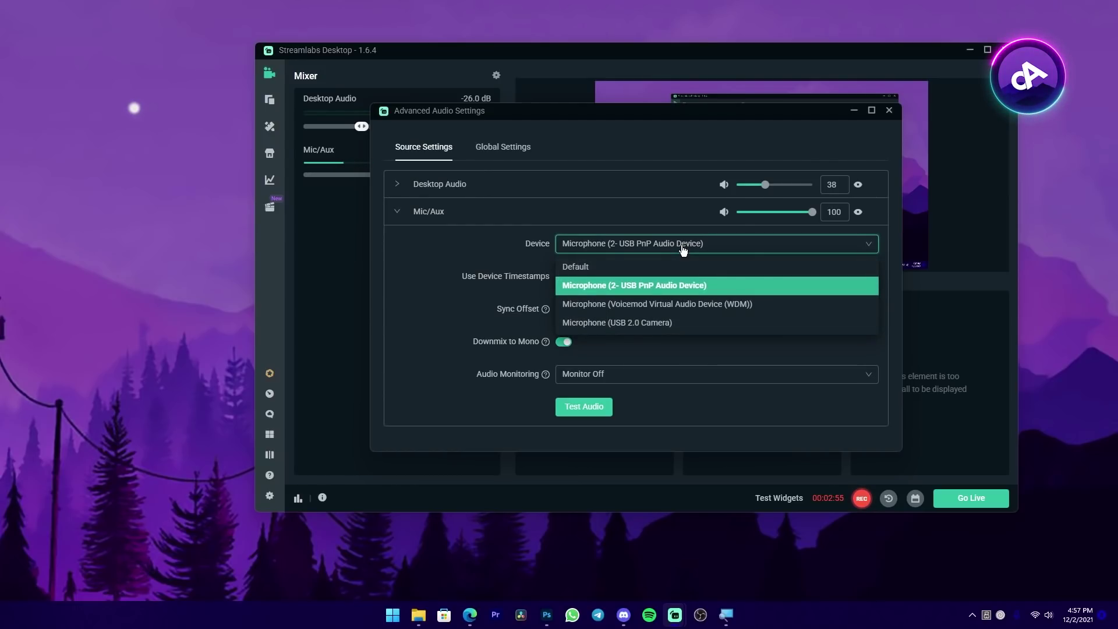
click(682, 248)
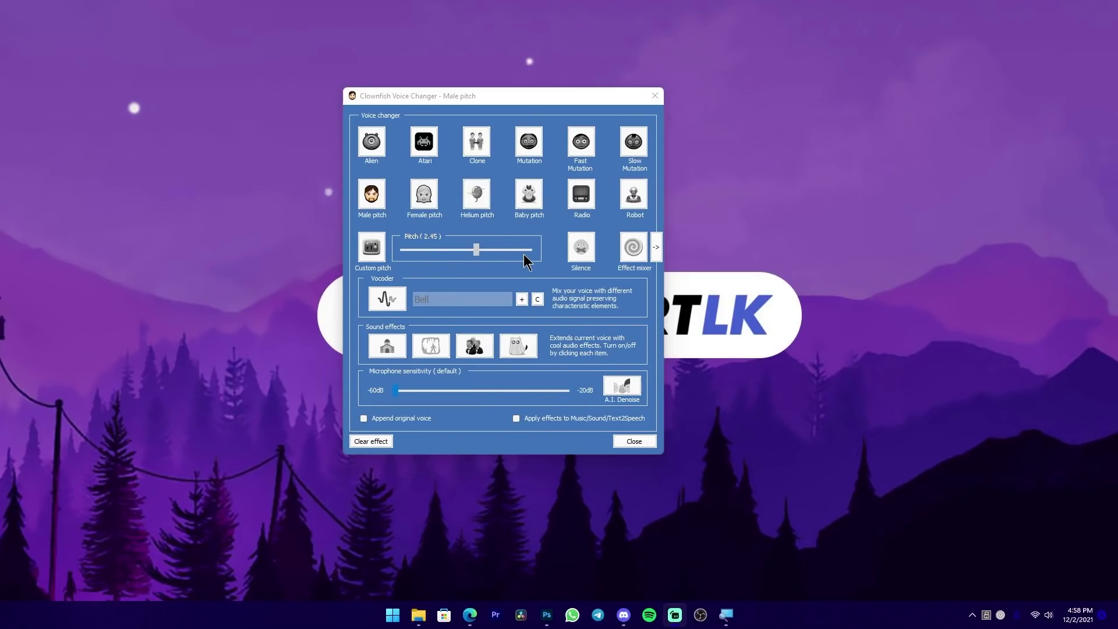
key(Escape)
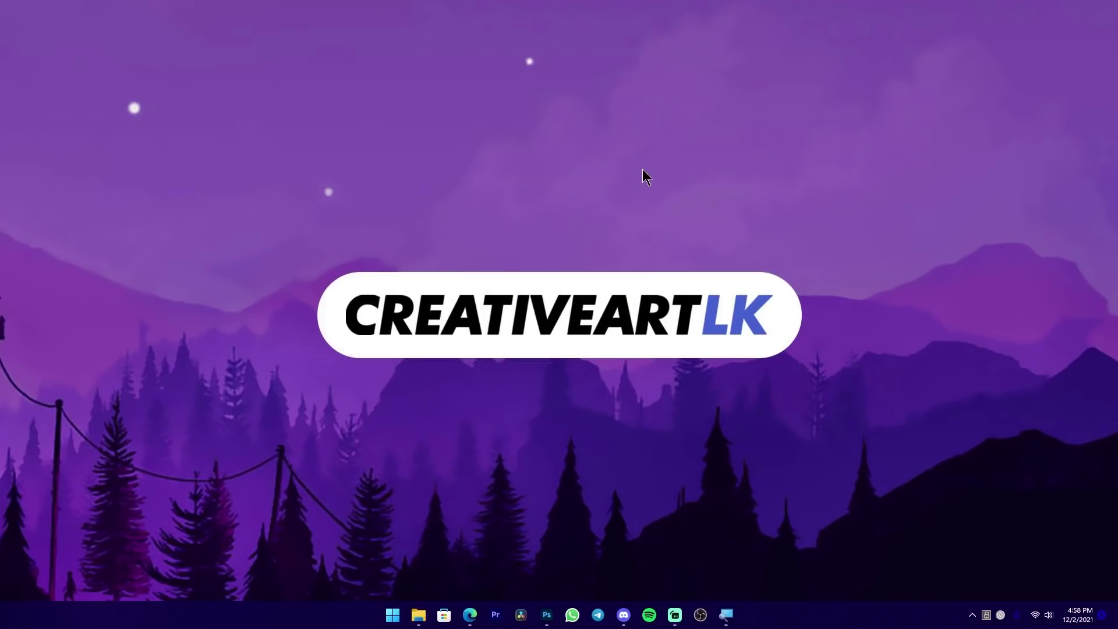